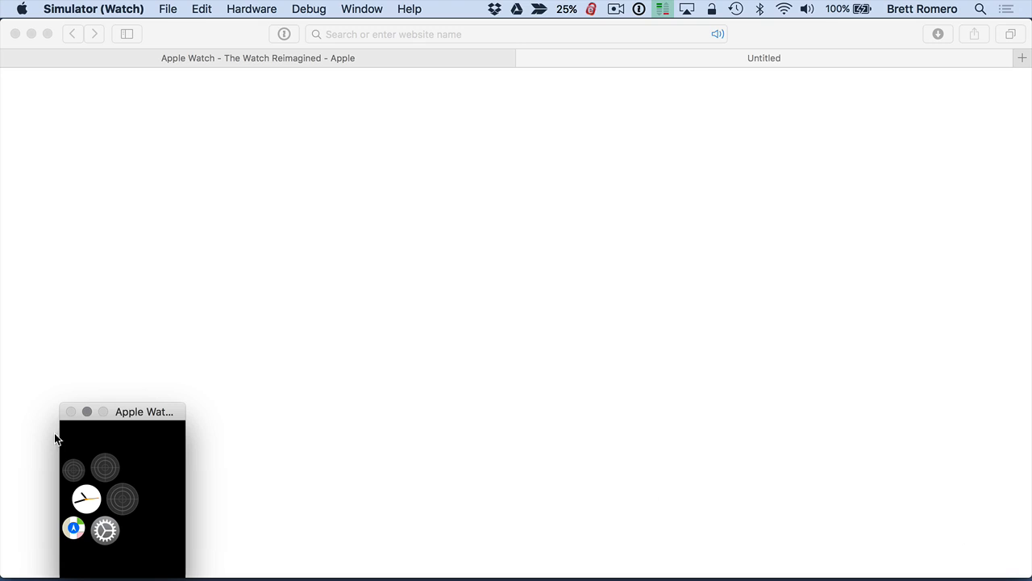
Move the Apple Watch simulator window up so it is fully visible, and switch to the WatchTest project in Xcode
left_click_drag(150, 413, 150, 341)
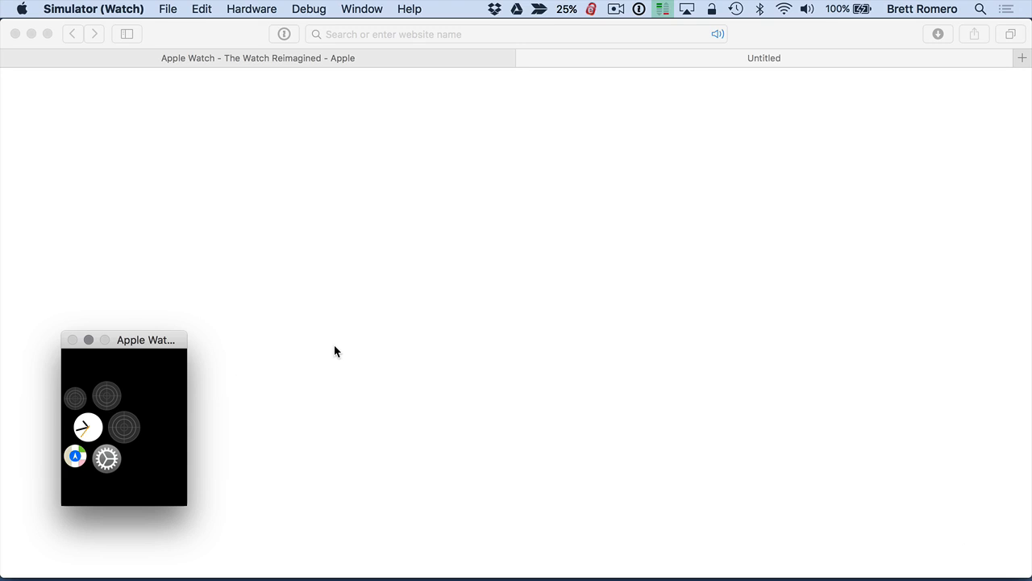
key("super+Tab")
key("super+Tab")
key("super+Tab")
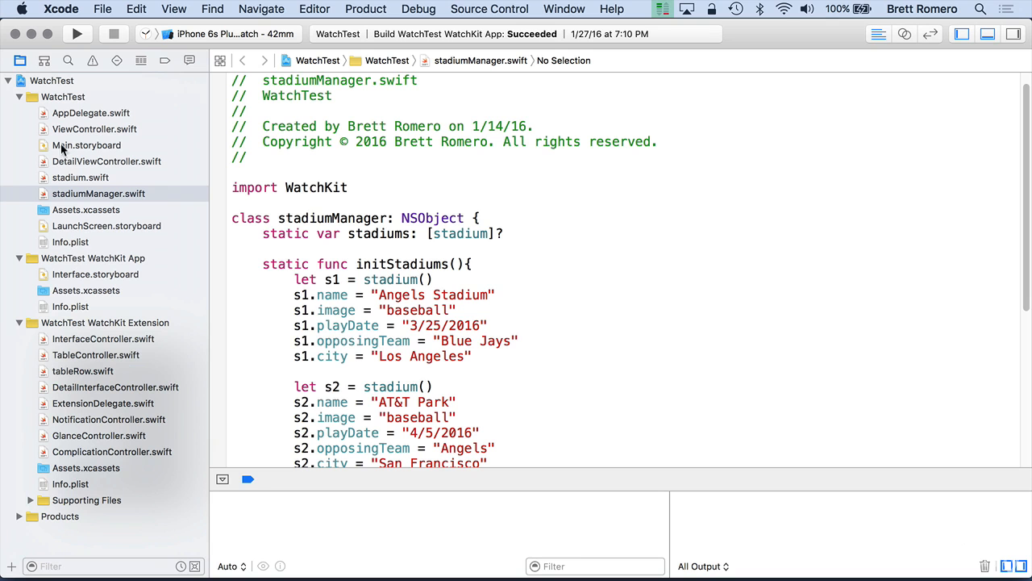
Examine the AppIcon slots in the WatchTest and WatchKit App asset catalogs and the Complication sets in the WatchKit Extension catalog
left_click(60, 211)
left_click(264, 80)
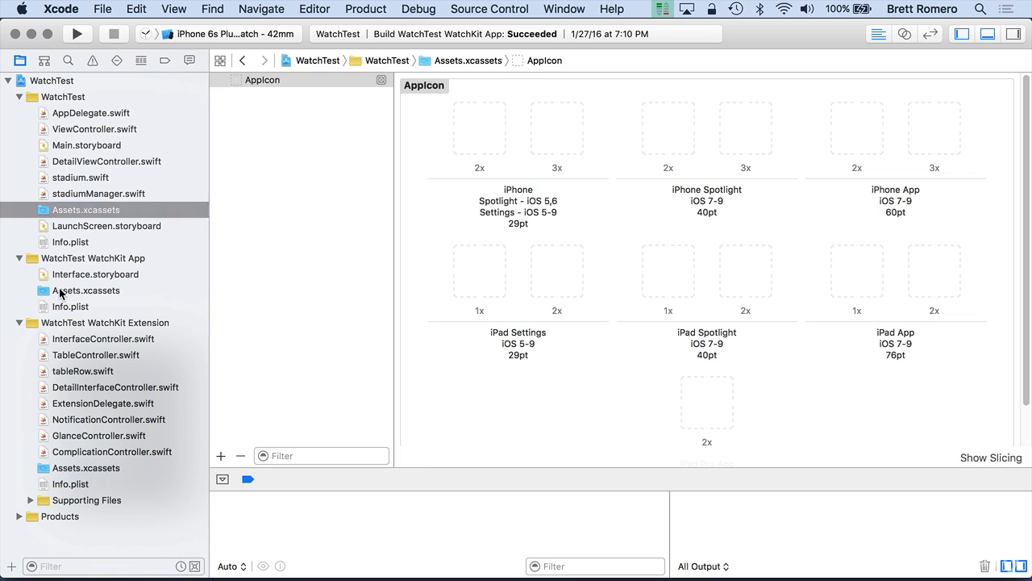
left_click(58, 293)
left_click(264, 83)
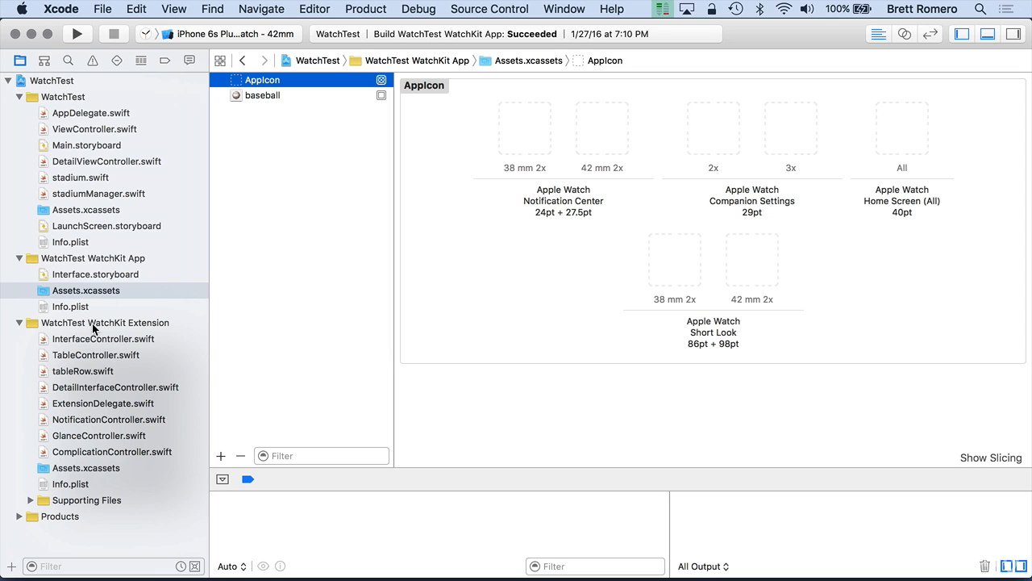
left_click(75, 469)
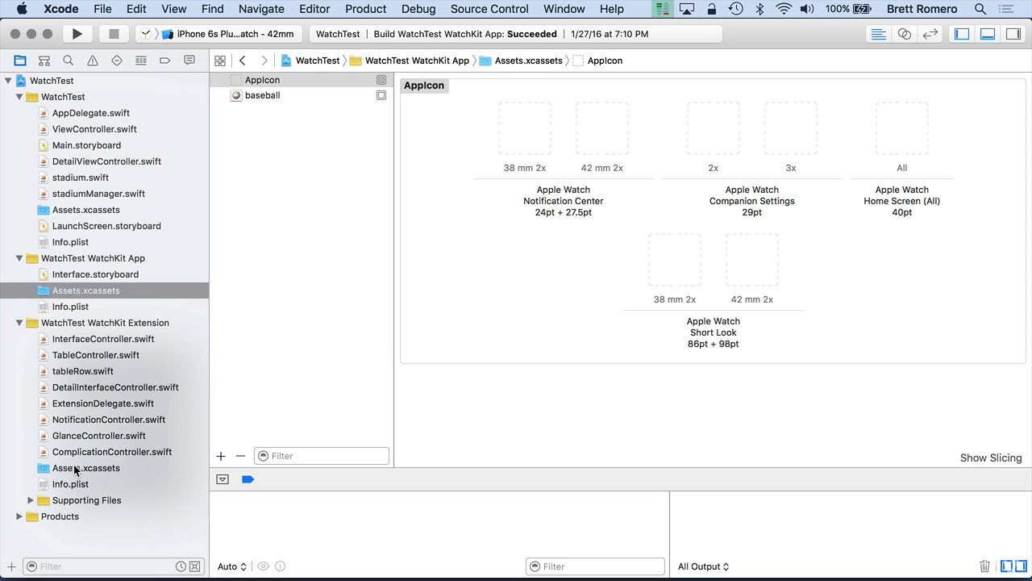
left_click(220, 80)
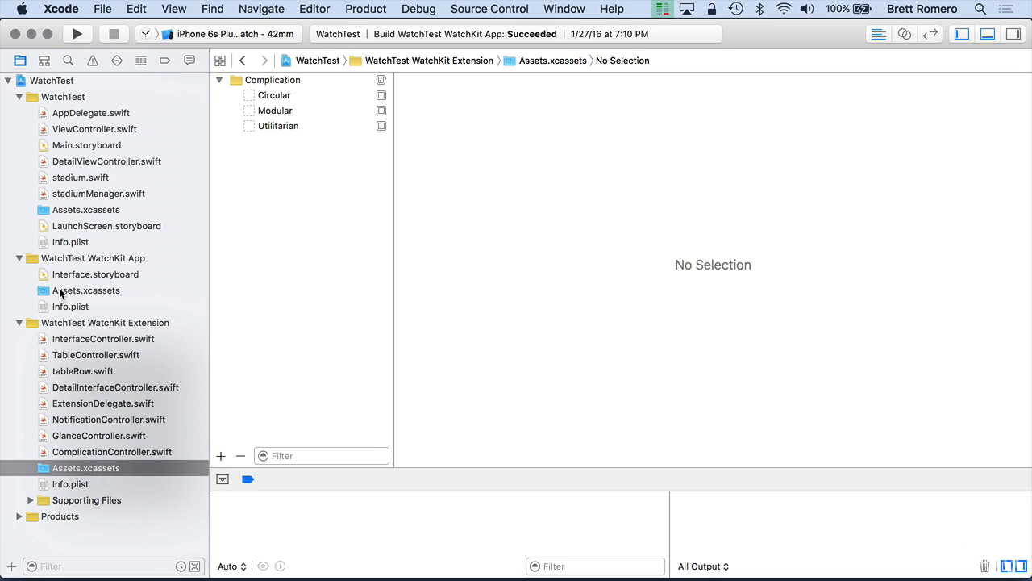
left_click(60, 293)
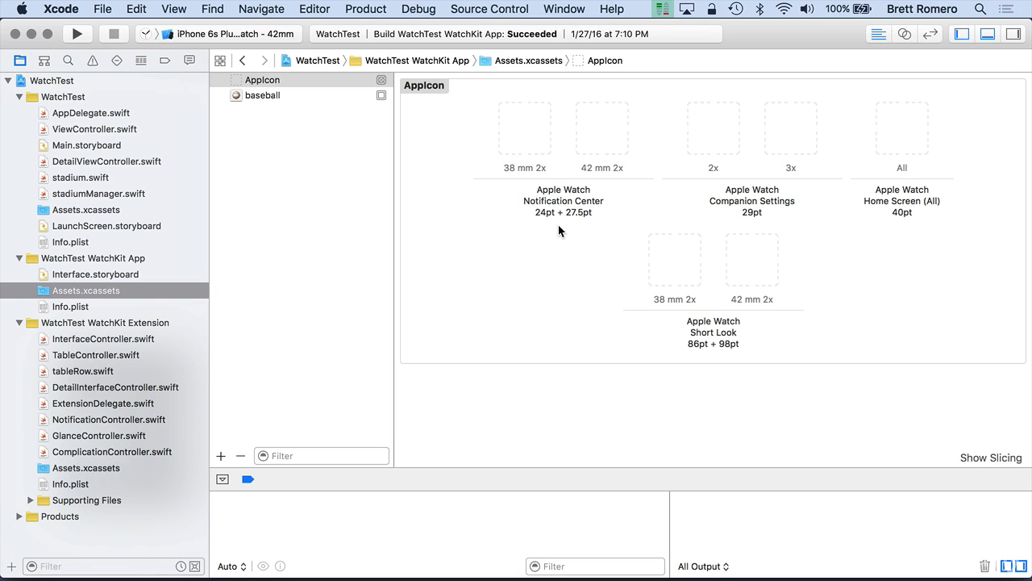
Reveal the WatchKit App's baseball image set in Finder and open baseball-157928_640.png in Preview, closing the other Preview window in the way
right_click(250, 96)
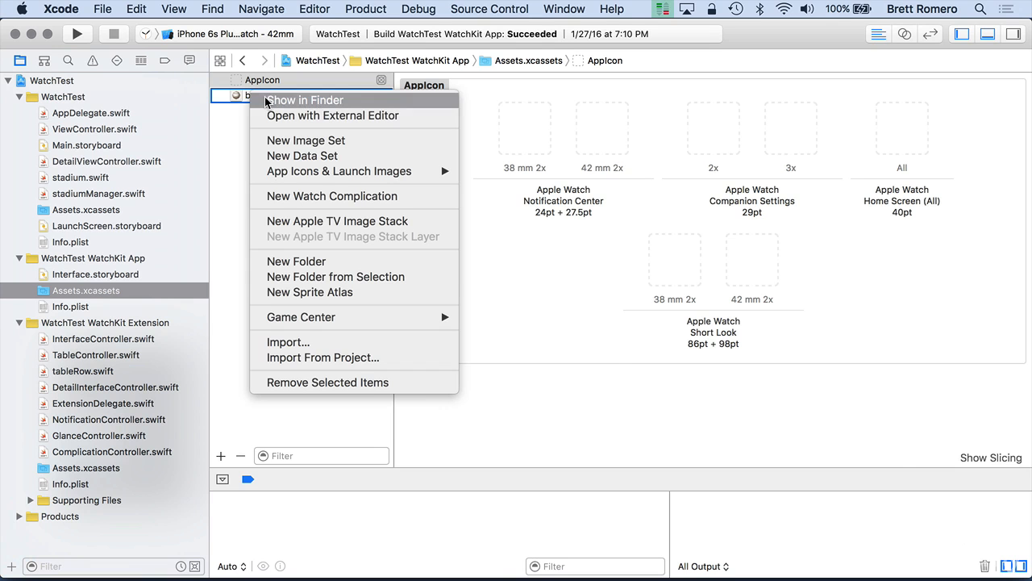
left_click(266, 101)
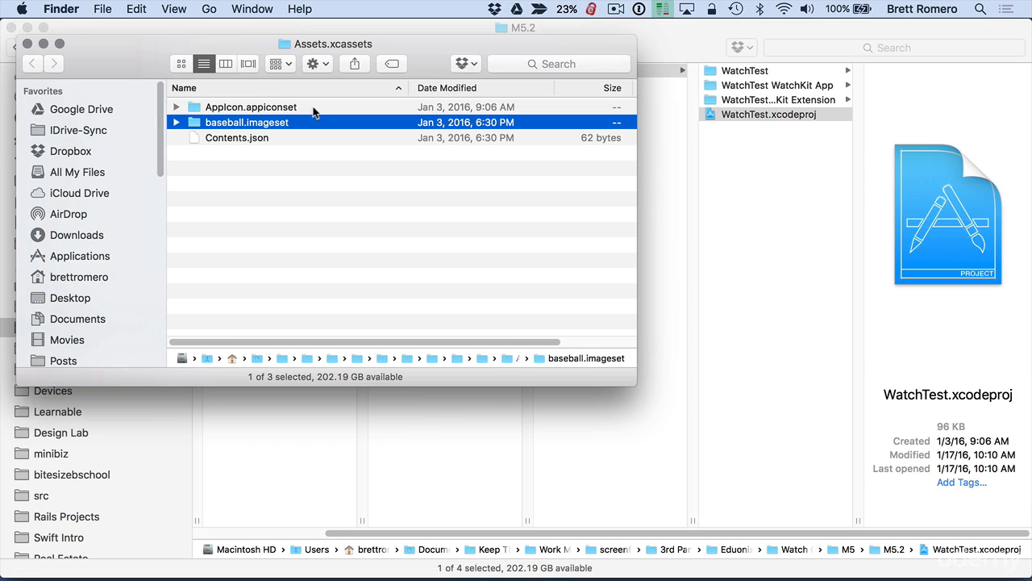
left_click(176, 123)
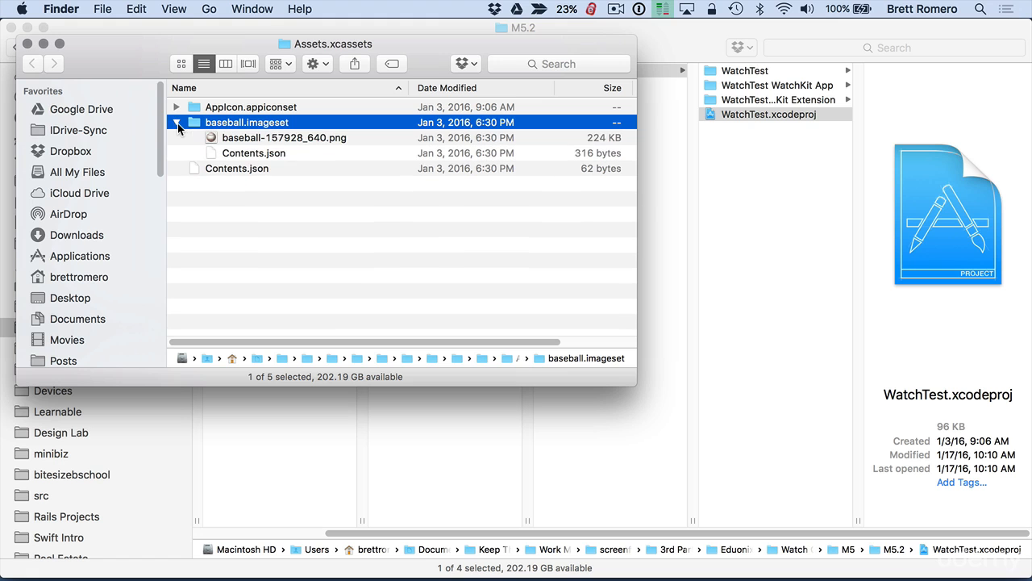
right_click(258, 142)
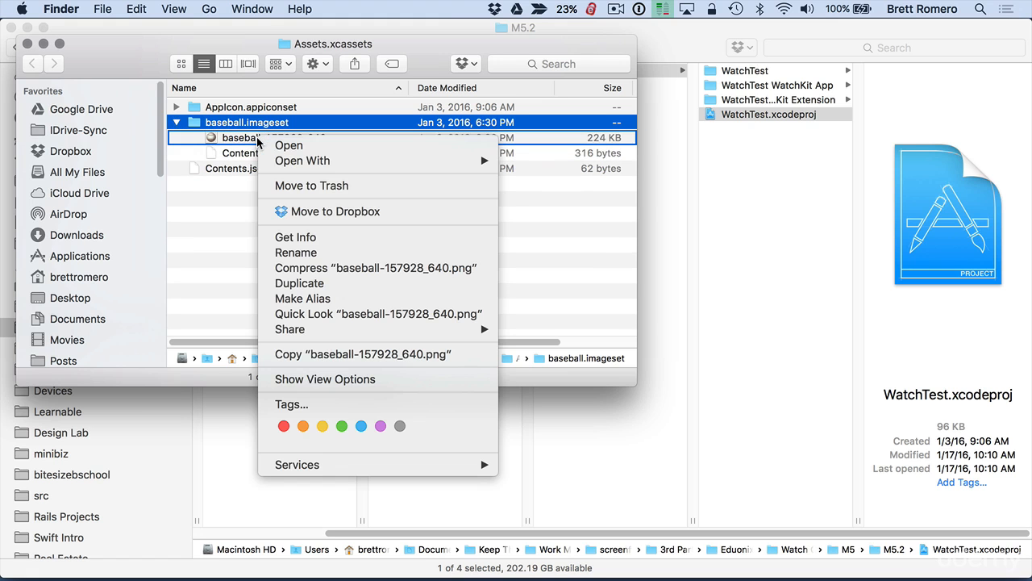
mouse_move(341, 161)
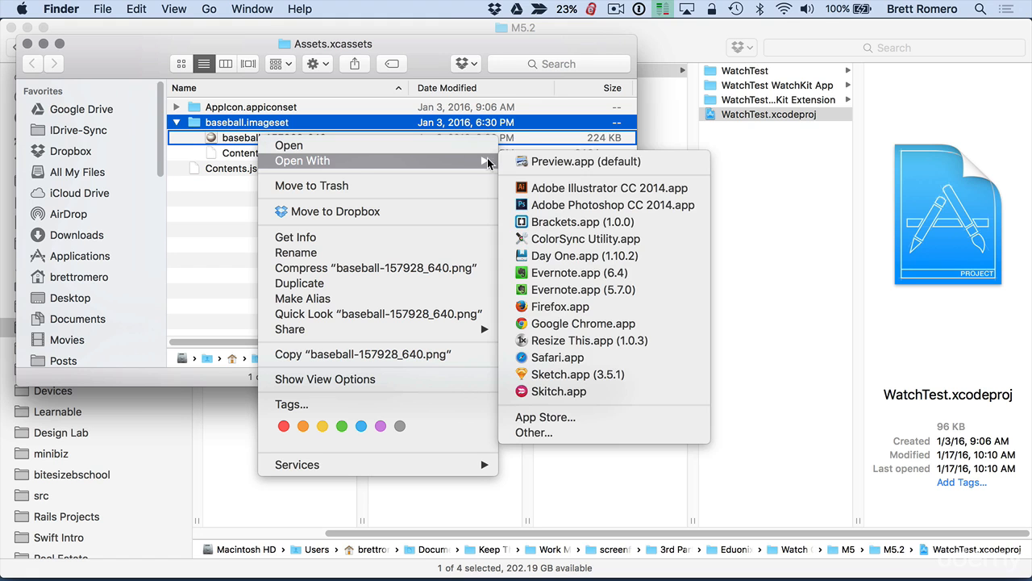
left_click(520, 161)
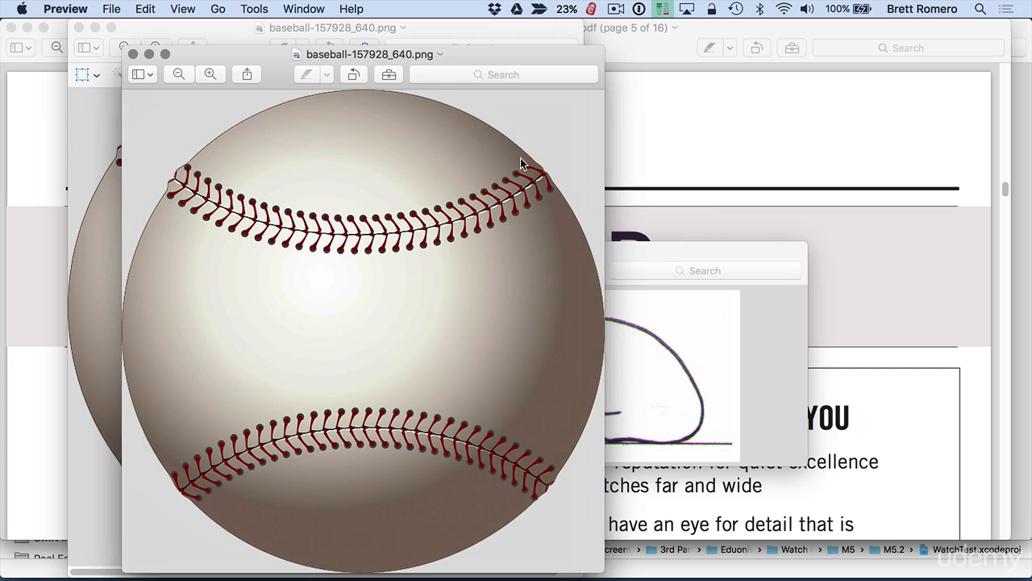
left_click(78, 28)
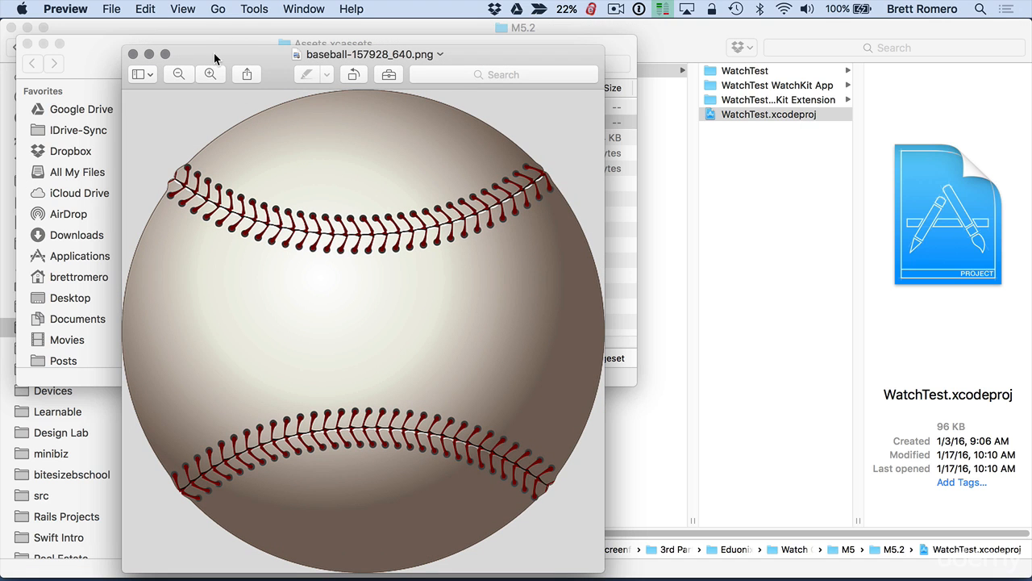
Duplicate the baseball image and enter baseball as the start of the copy's name
left_click(111, 8)
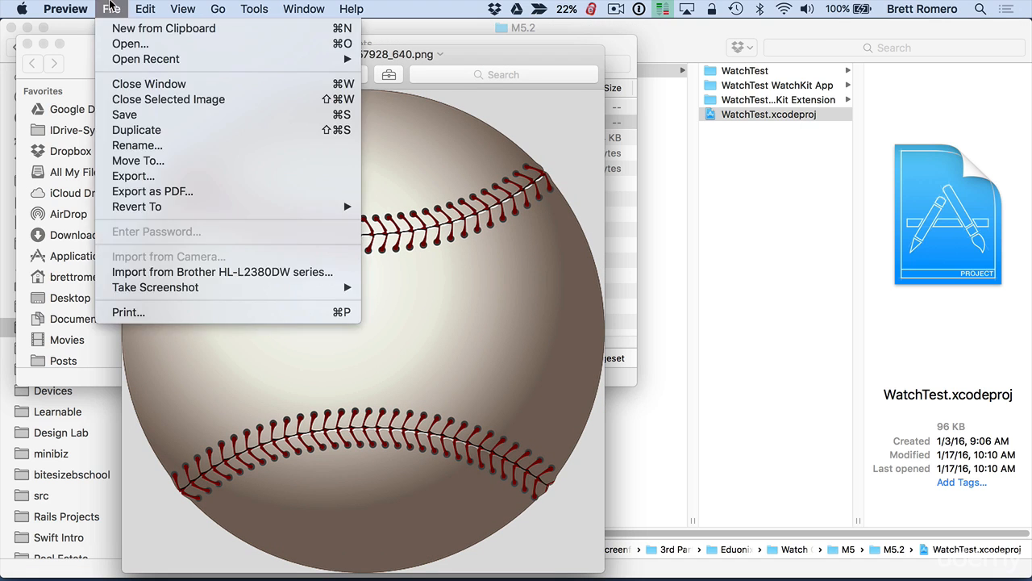
left_click(136, 130)
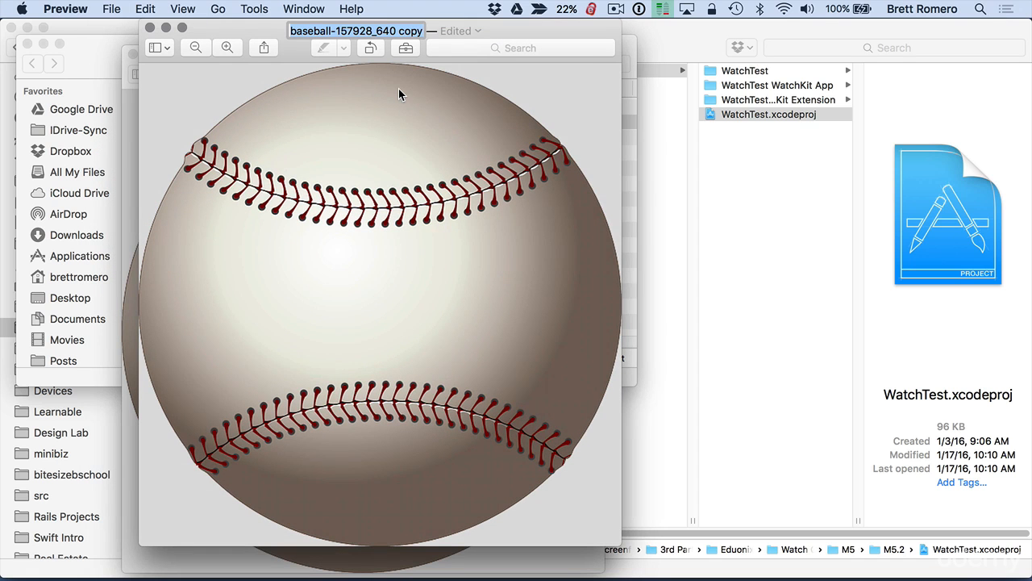
type("base")
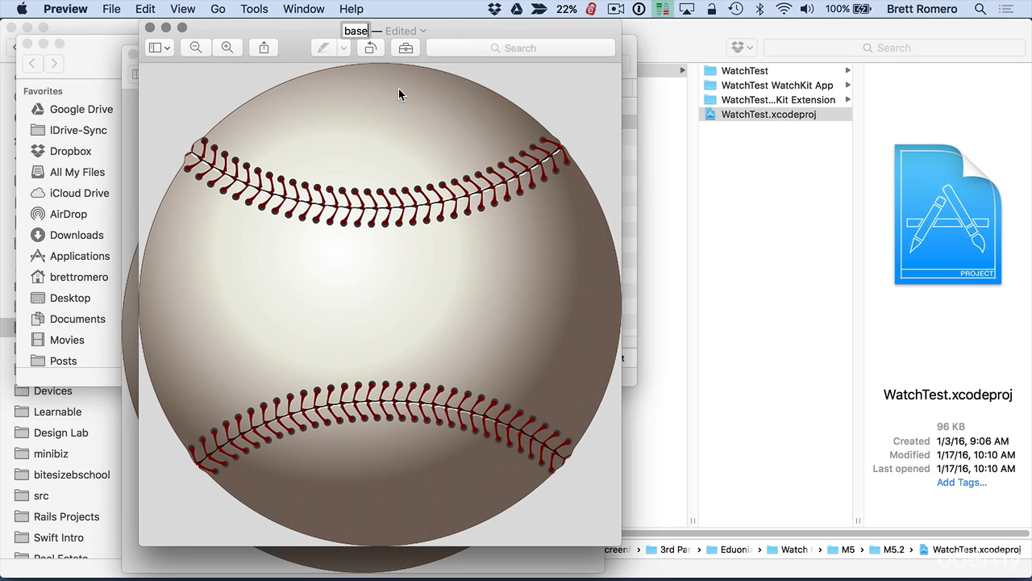
type("ball")
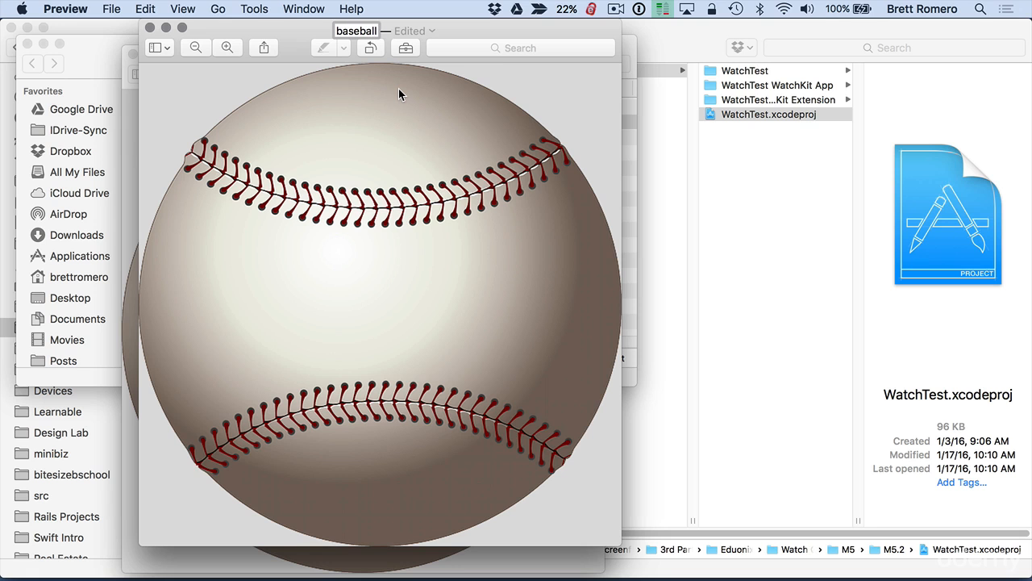
Check the Notification Center icon sizes in Xcode's AppIcon set and return to the image copy in Preview
key("super+Tab")
key("super+Tab")
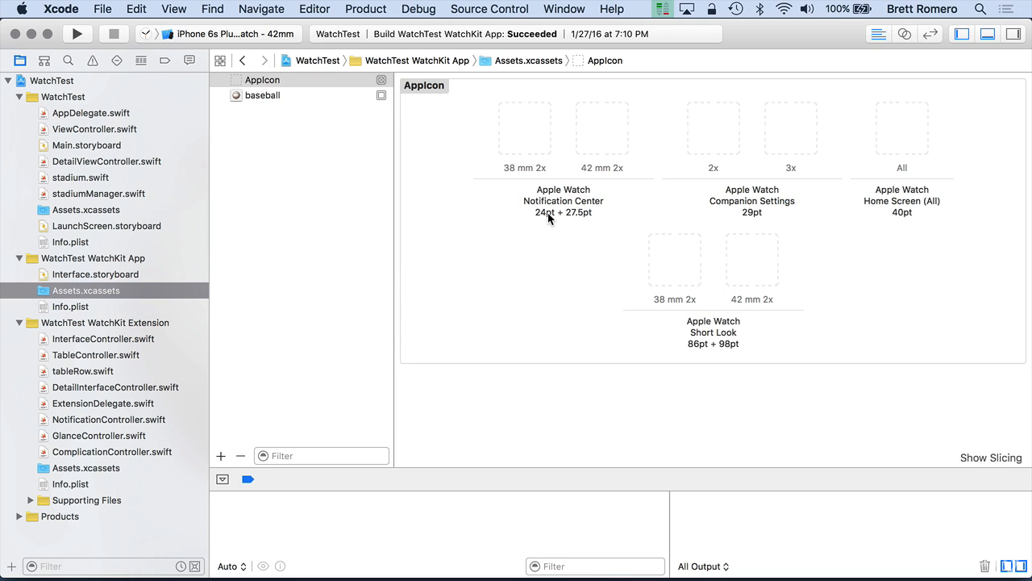
key("super+Tab")
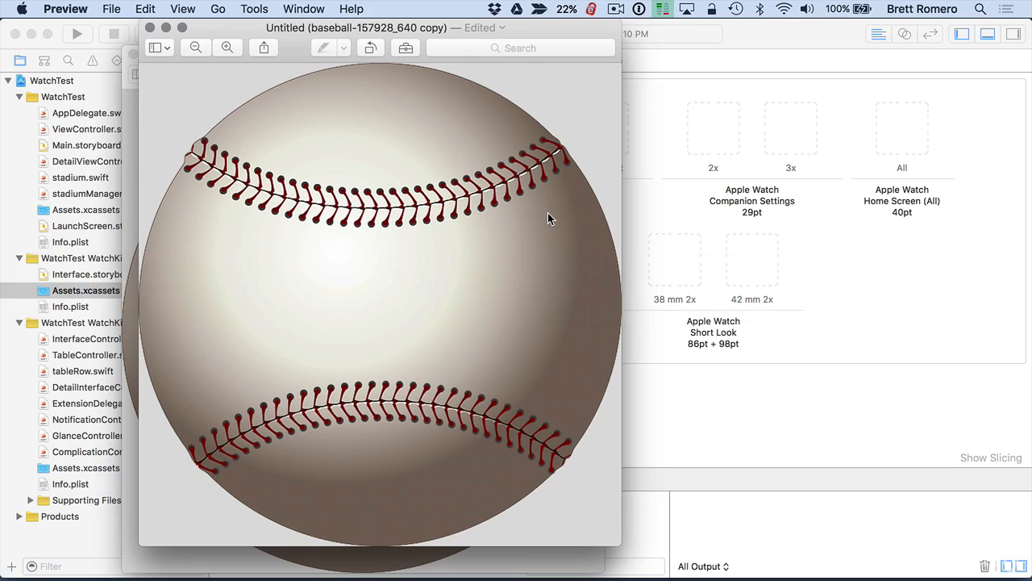
Name the image copy ballballicon24 and save it in the baseball.imageset folder
left_click(356, 30)
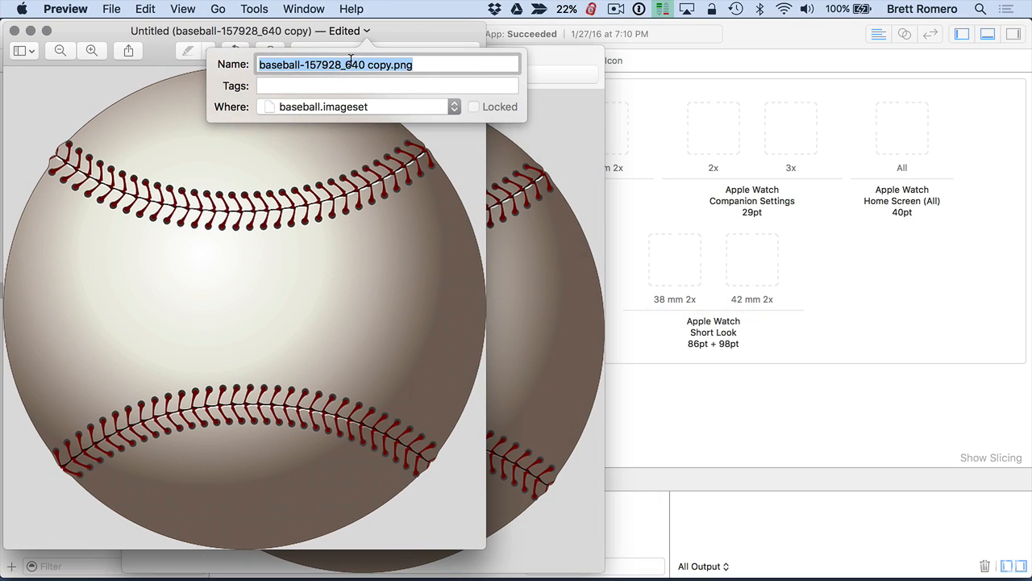
type("ballbal")
key("BackSpace")
key("BackSpace")
type("allicon24")
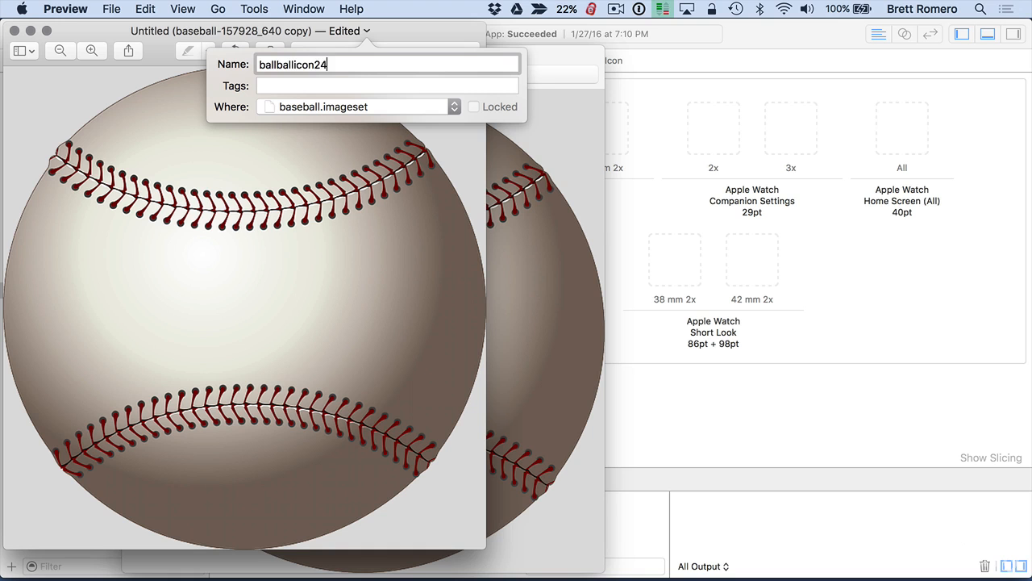
key("Return")
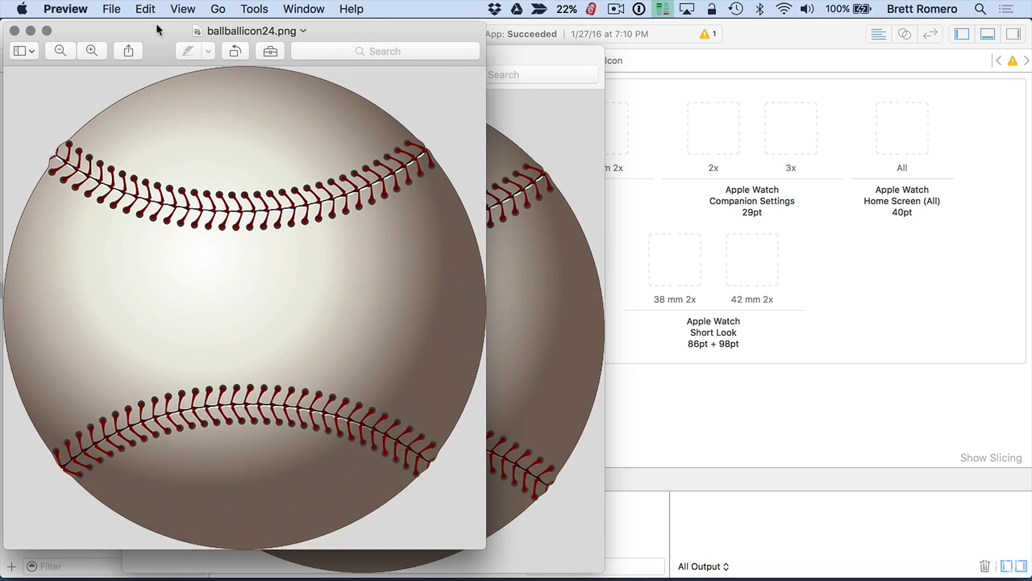
Resize ballballicon24.png proportionally to 24 × 24 points and close its window
left_click(255, 8)
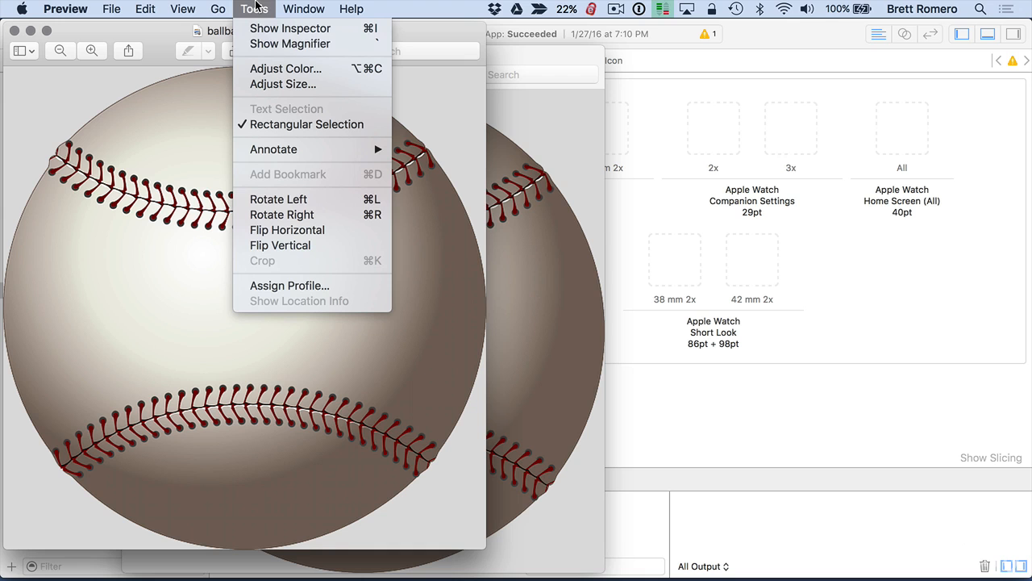
left_click(280, 85)
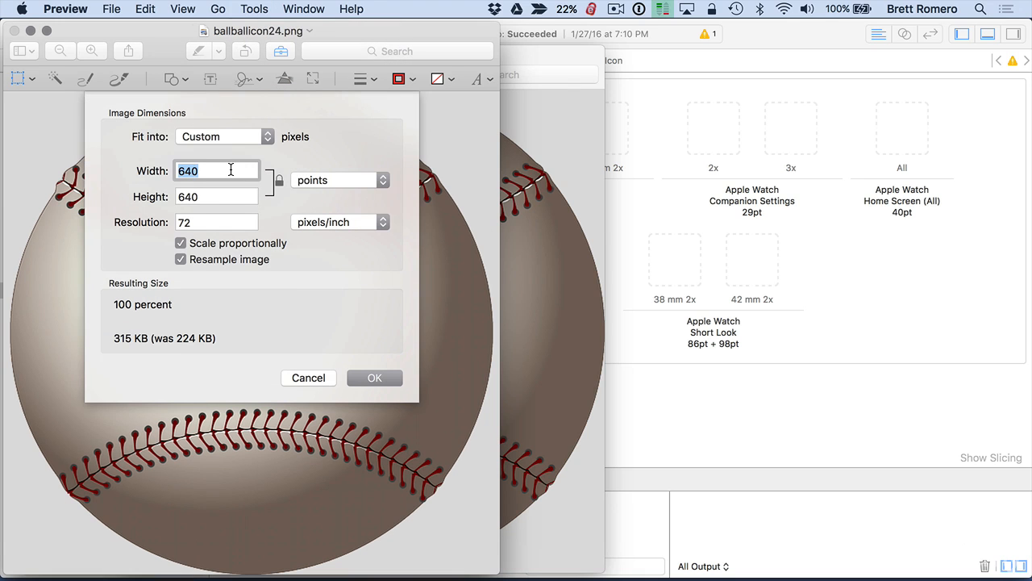
left_click(330, 181)
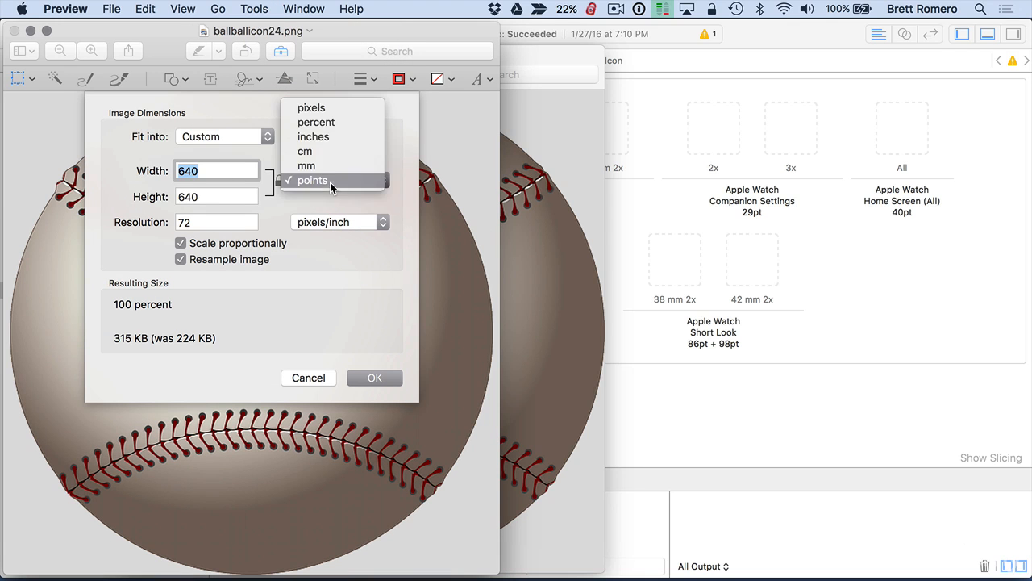
left_click(340, 108)
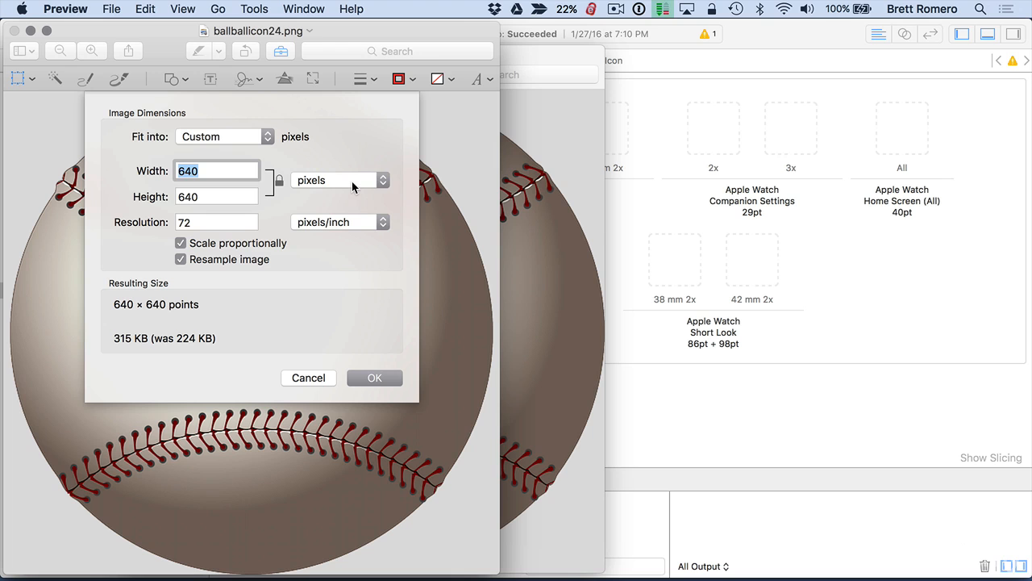
left_click(352, 182)
left_click(334, 250)
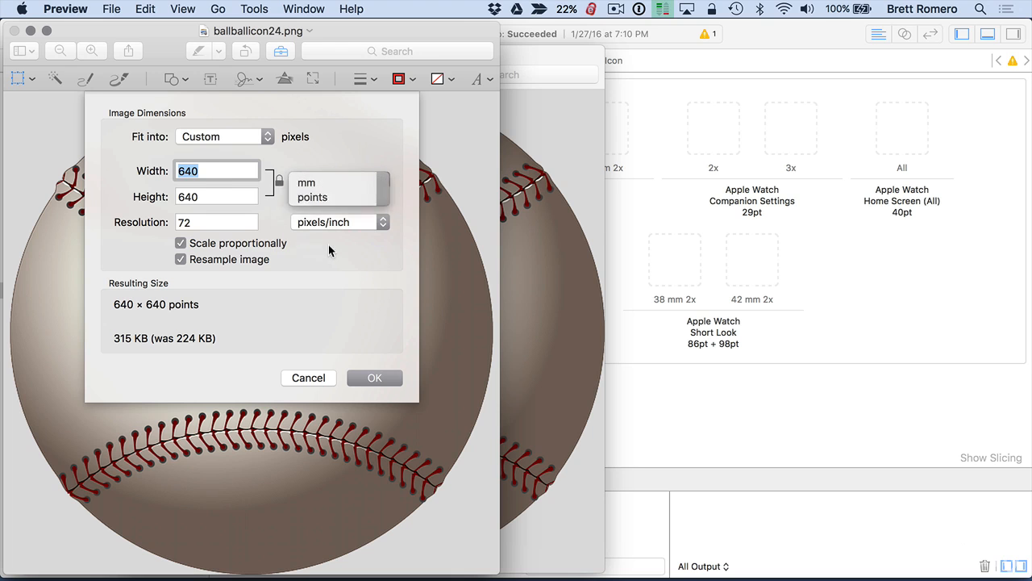
type("24")
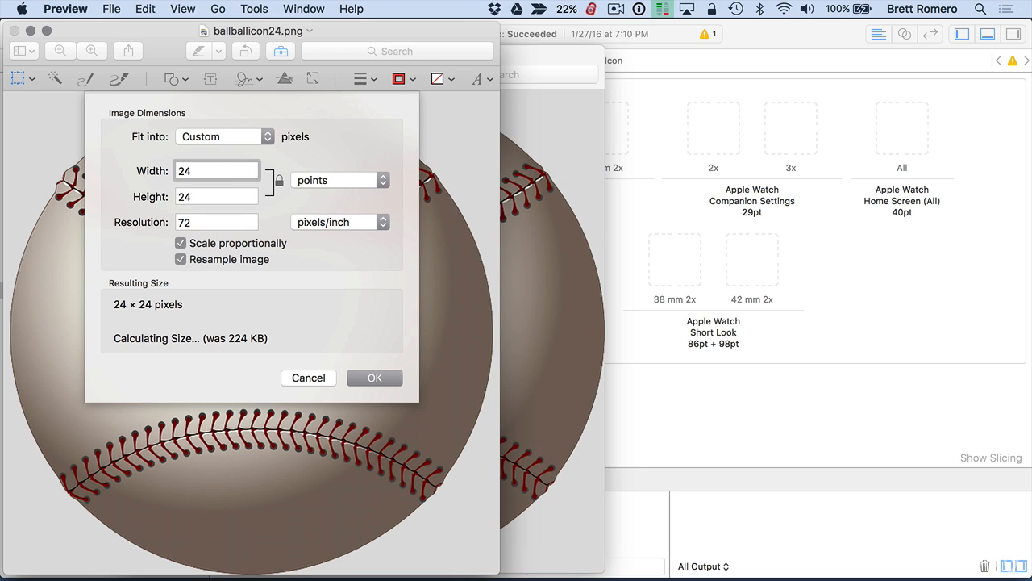
left_click(373, 378)
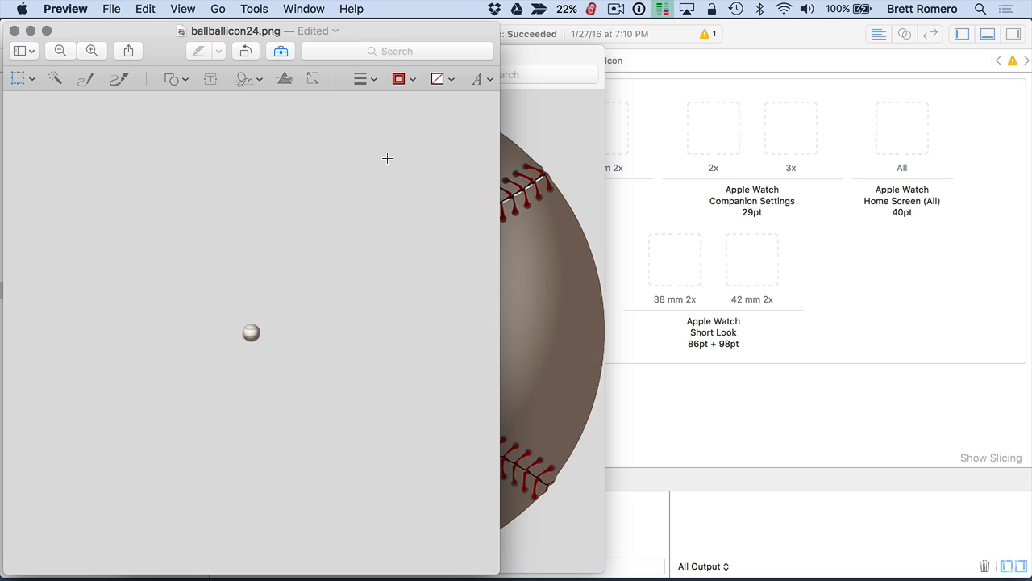
left_click_drag(160, 35, 287, 36)
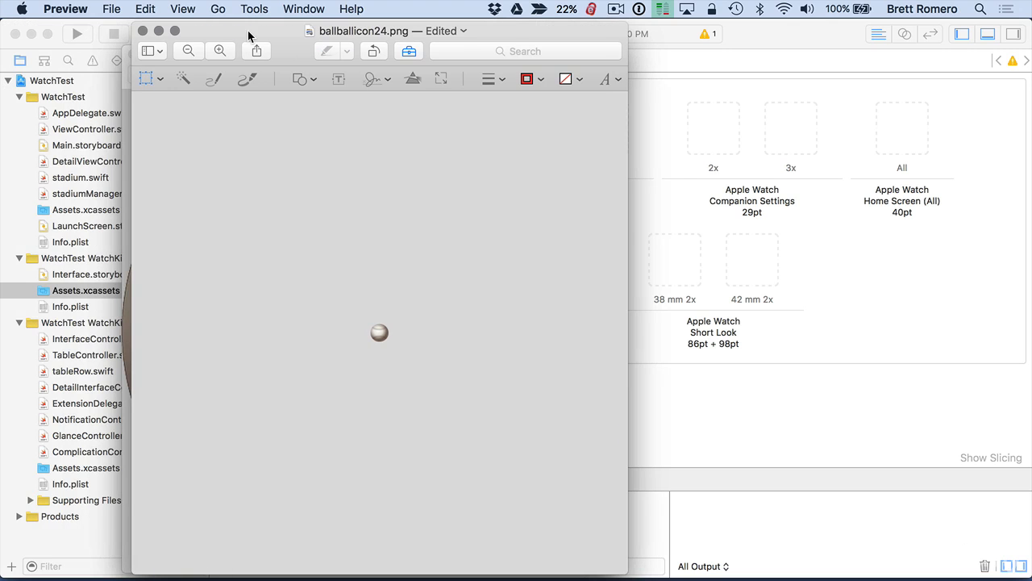
left_click(142, 30)
mouse_move(529, 49)
left_mouse_down()
mouse_move(373, 56)
mouse_move(527, 151)
mouse_move(524, 44)
left_mouse_up()
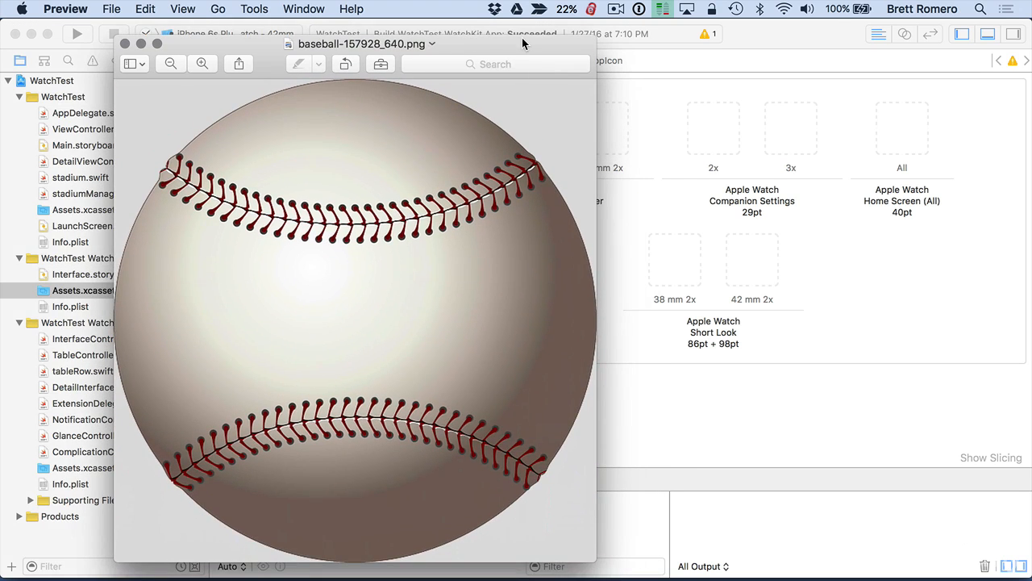
Select ballballicon24.png in Finder's baseball.imageset folder and return to the WatchKit App's AppIcon set in Xcode
key("super+Tab")
key("super+Tab")
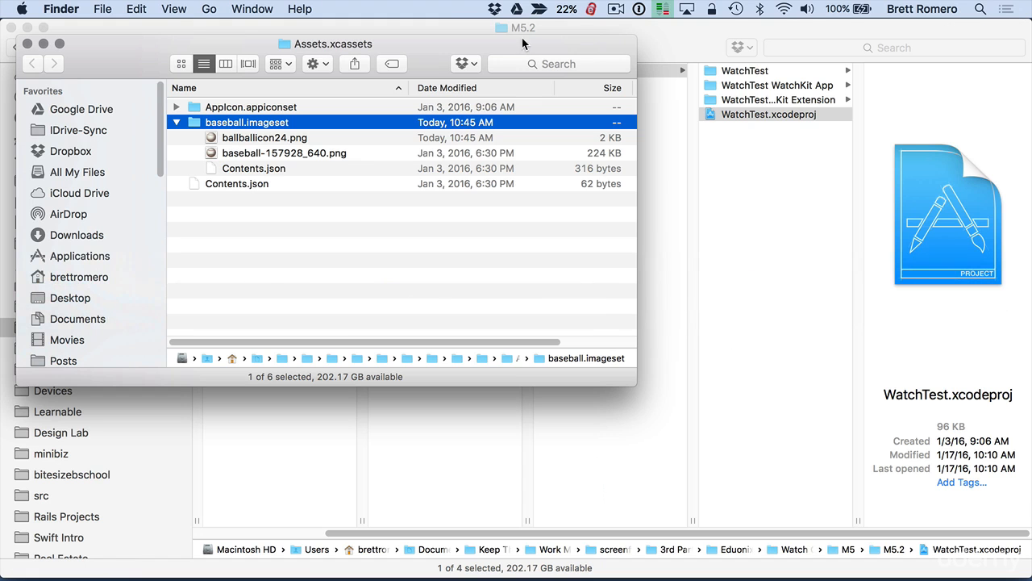
left_click(249, 139)
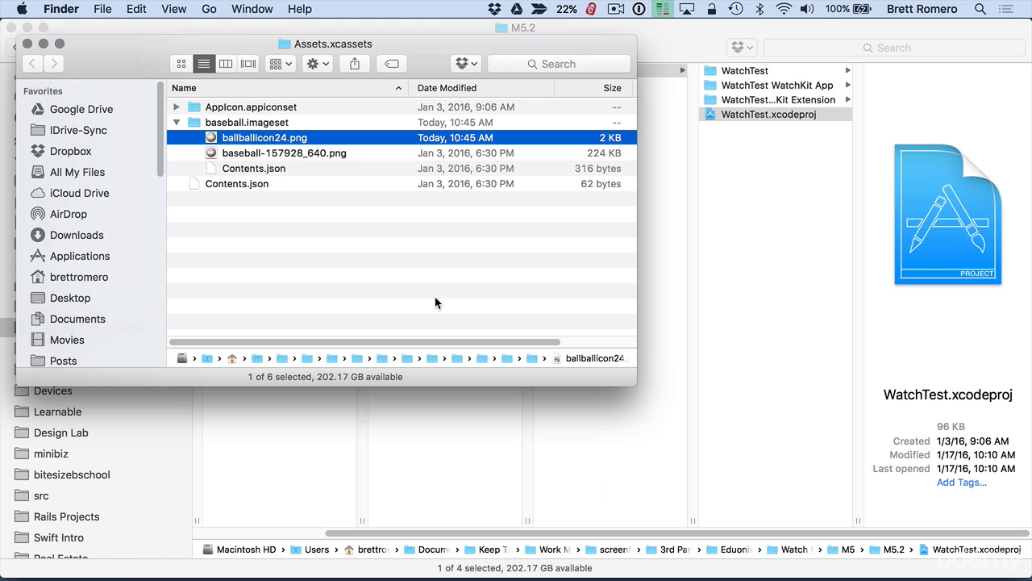
key("super+Tab")
key("super+Tab")
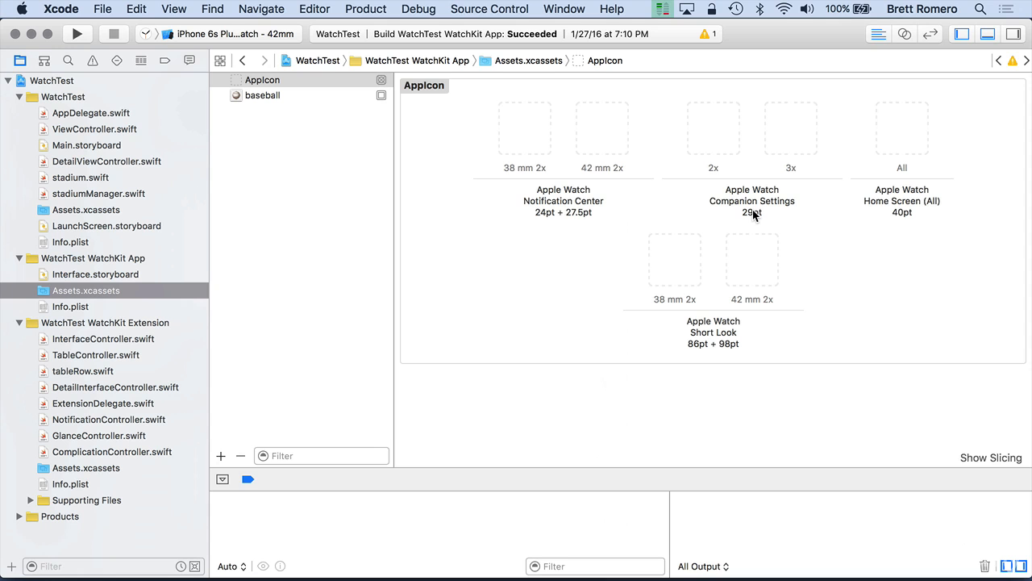
Switch to Safari, open makeappicon.com and dismiss the MakeAppIcon Desktop offer
key("super+Tab")
key("super+Tab")
key("super+Tab")
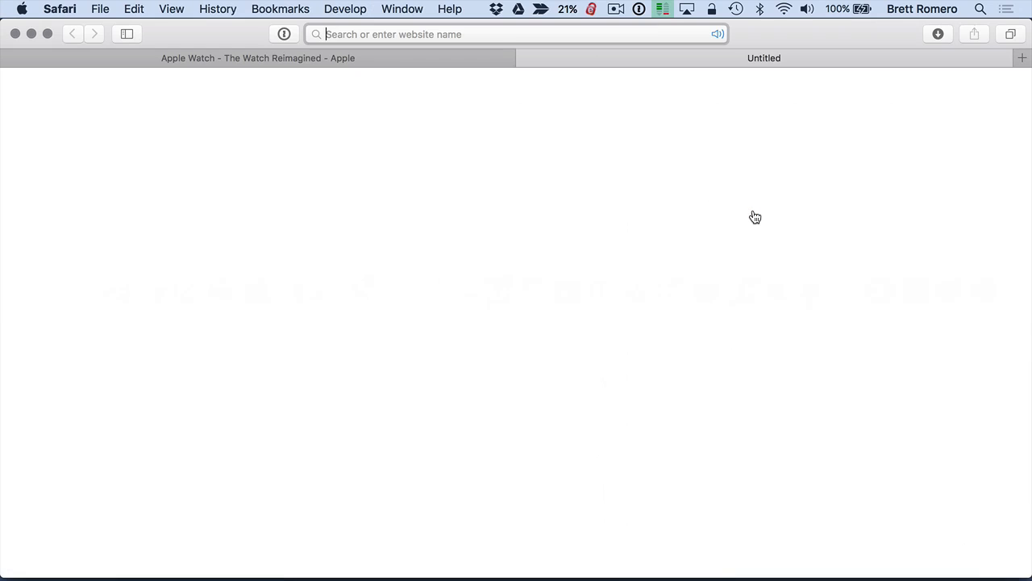
left_click(588, 35)
type("make")
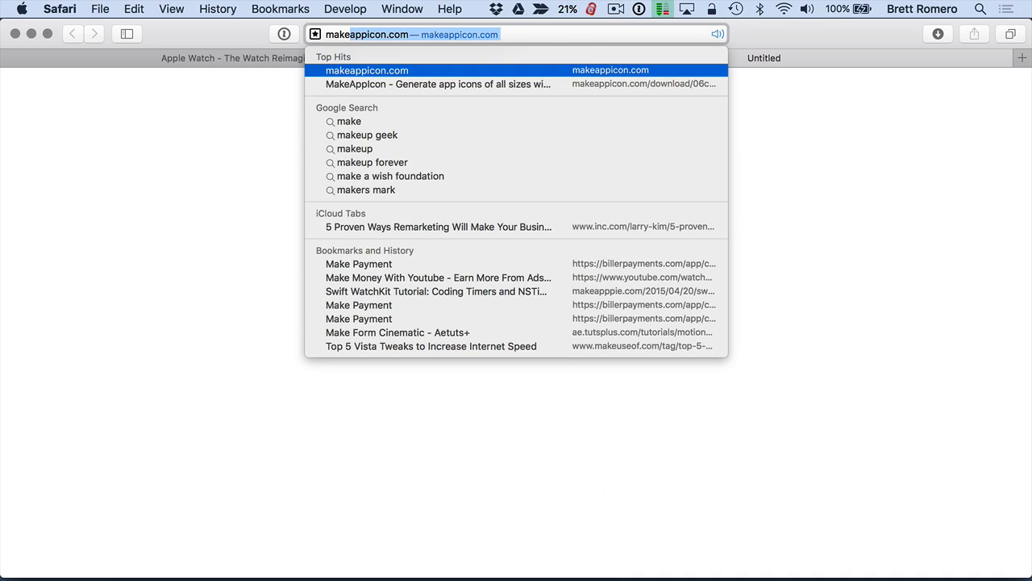
key("Return")
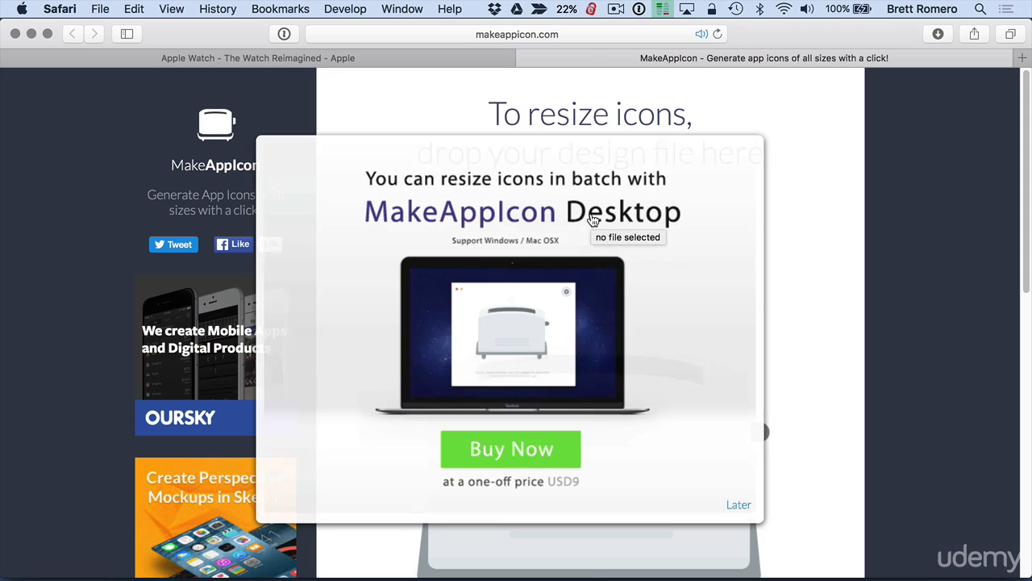
left_click(739, 505)
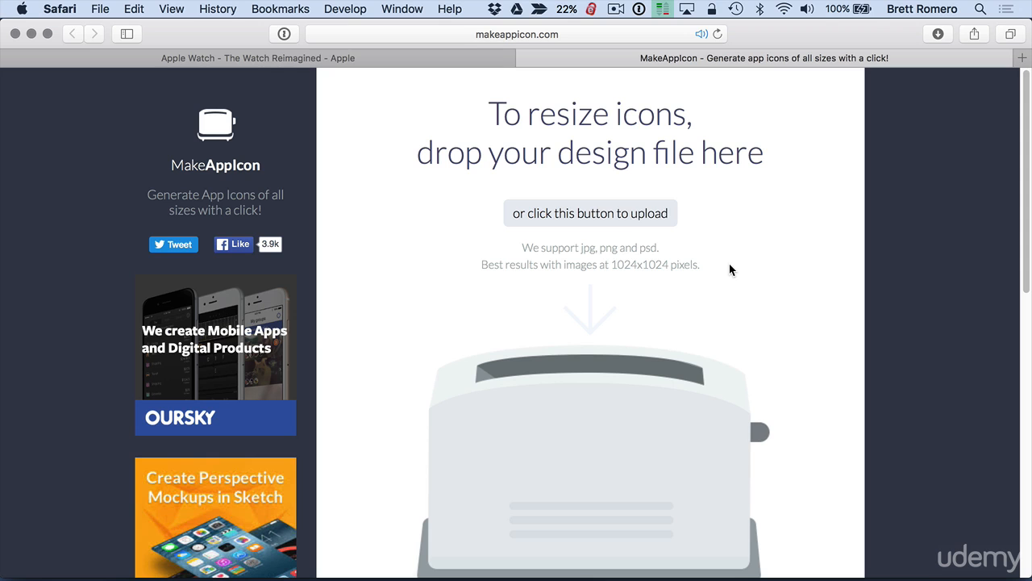
In Finder, open the Watch OS folder and expand the makeappicon folder beside makeappicon.zip
key("super+Tab")
key("super+Tab")
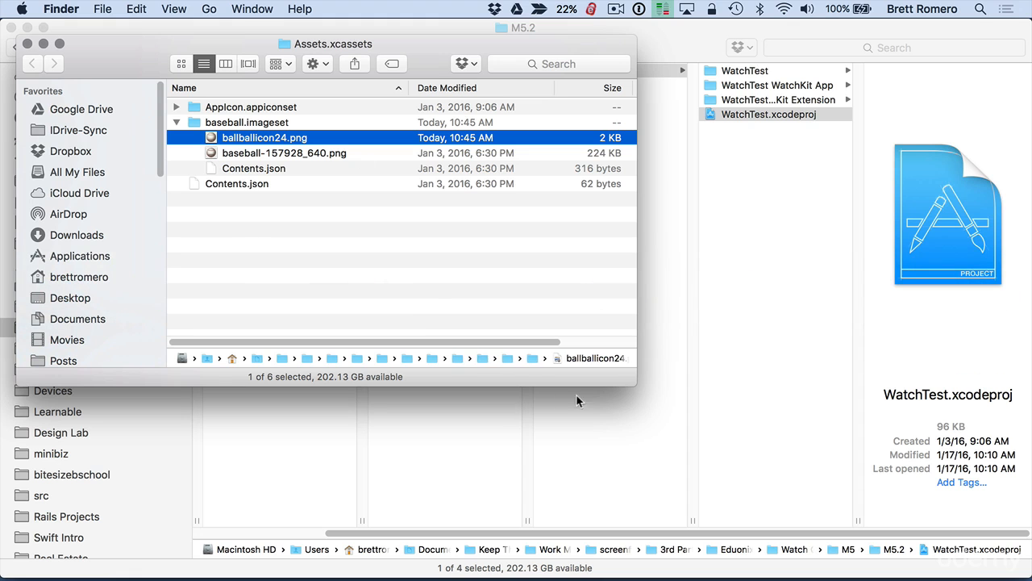
double_click(407, 359)
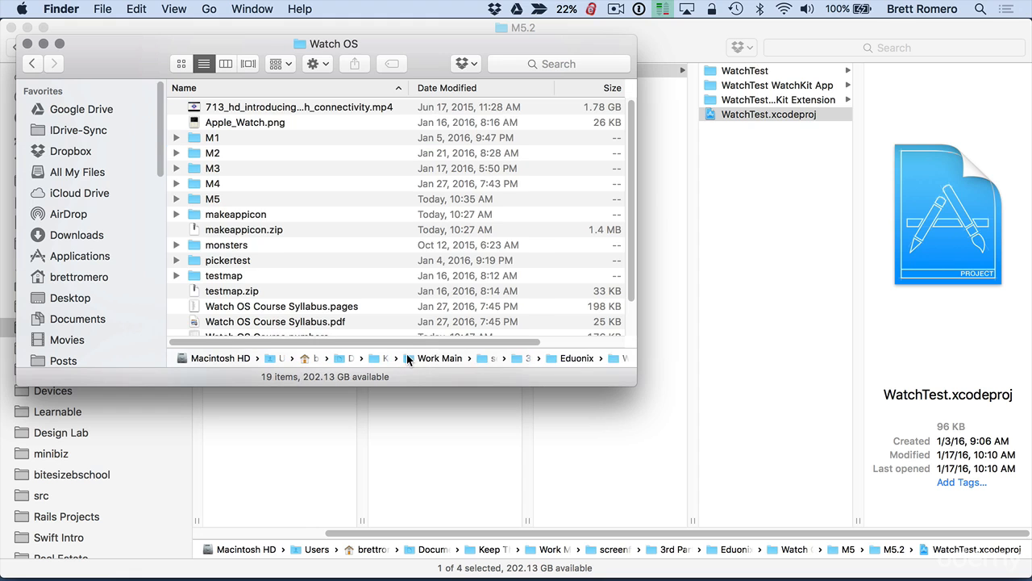
left_click(226, 216)
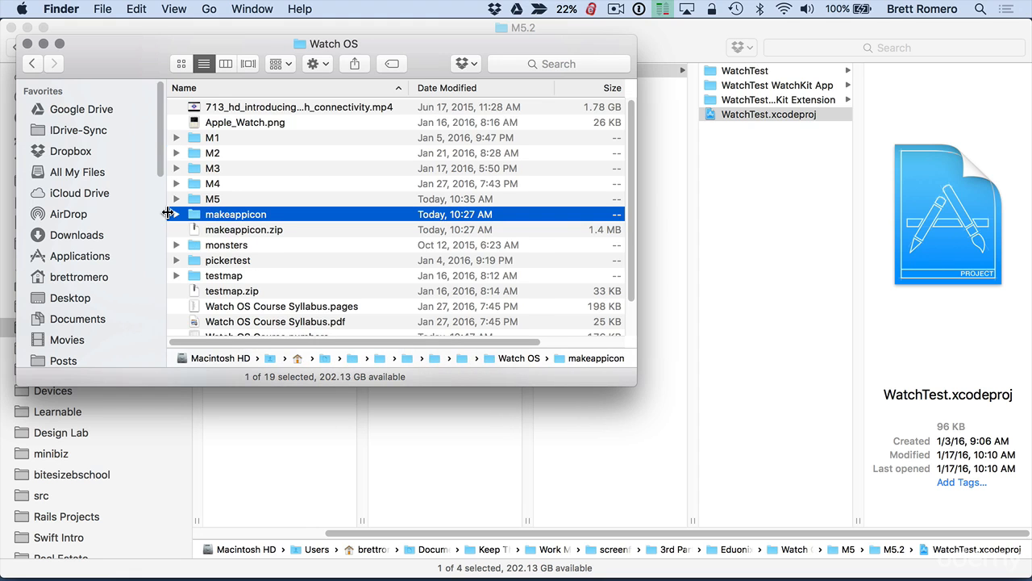
left_click(217, 232)
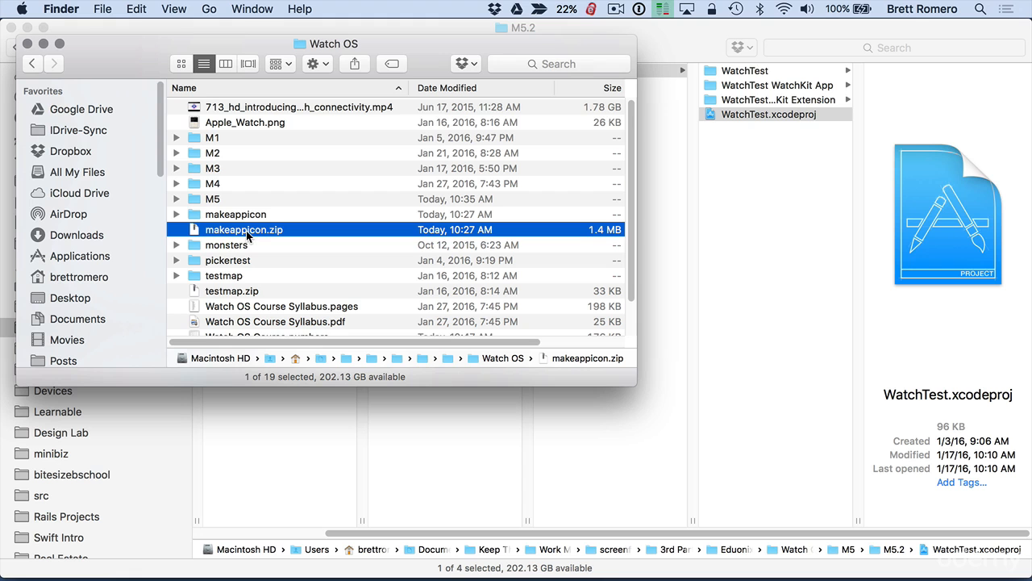
left_click(177, 214)
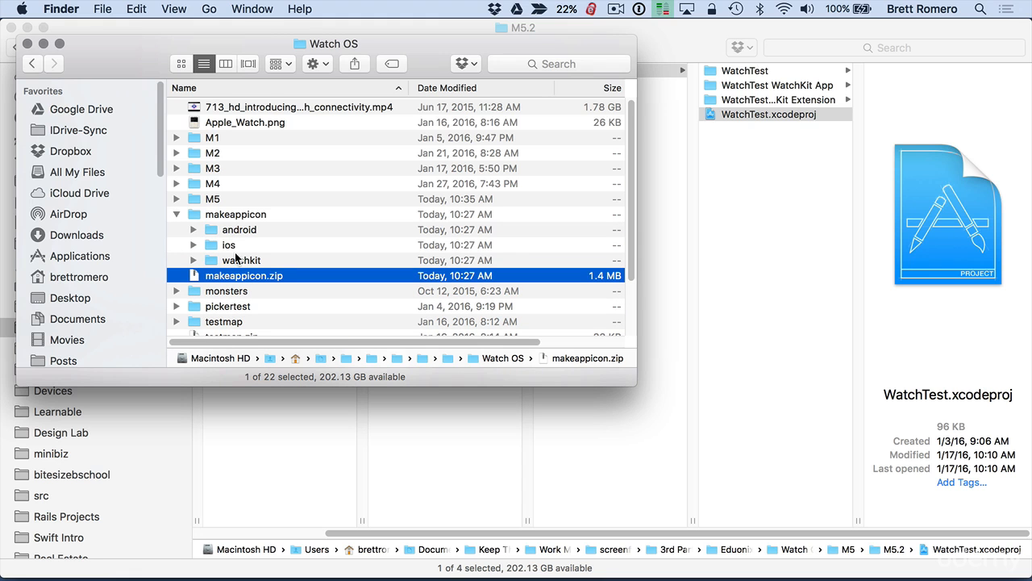
Return to MakeAppIcon in Safari, upload baseball-157928_640.png from baseball.imageset and activate the download e-mail field
key("super+Tab")
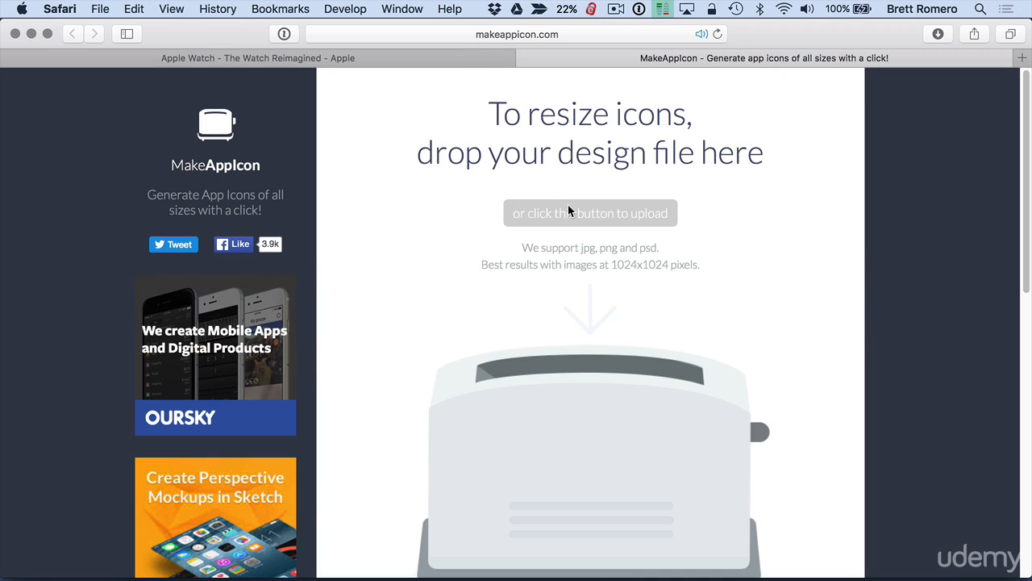
scroll(570, 207, "down", 5)
scroll(571, 207, "up", 4)
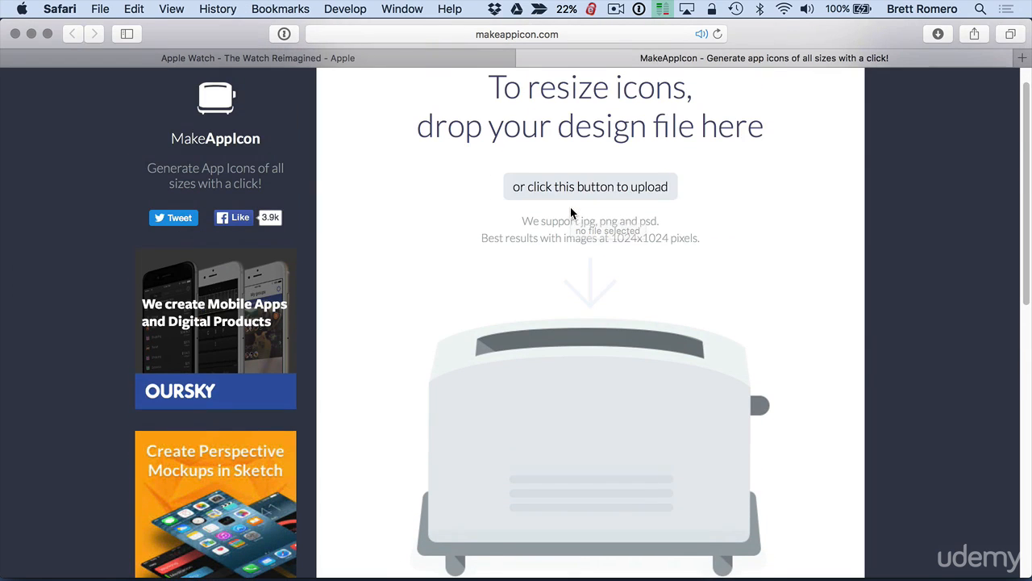
left_click(572, 190)
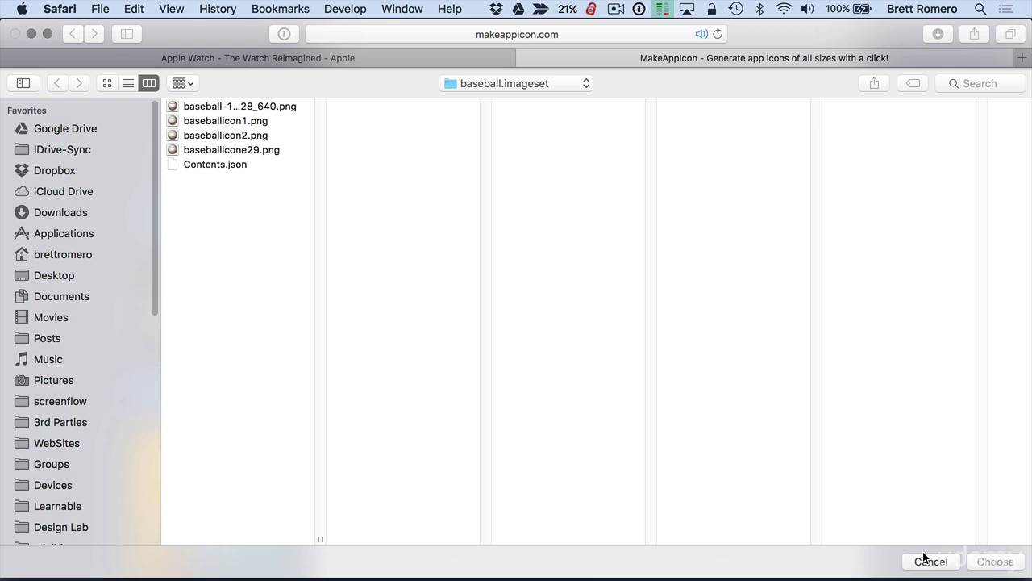
left_click(274, 107)
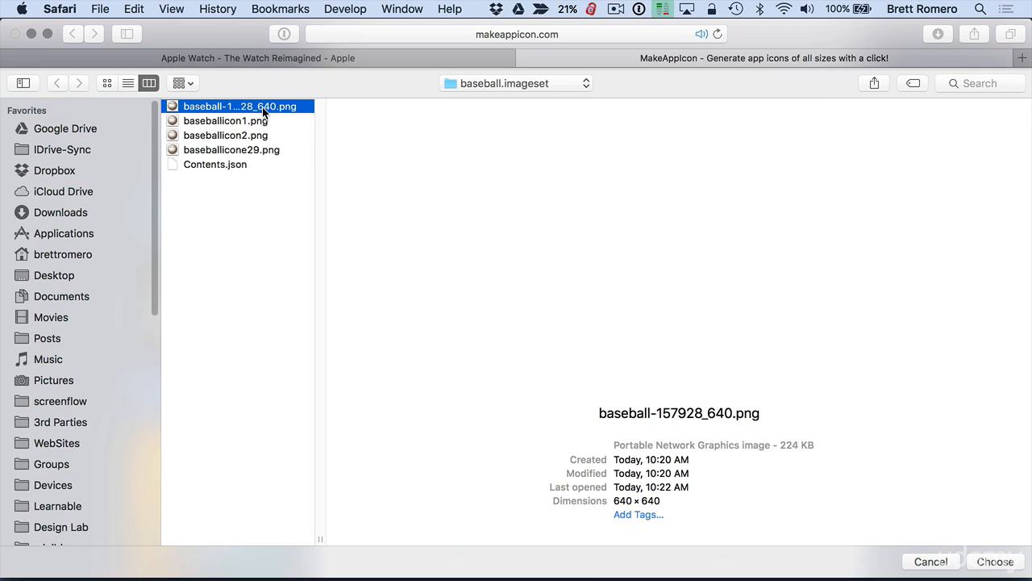
left_click(995, 562)
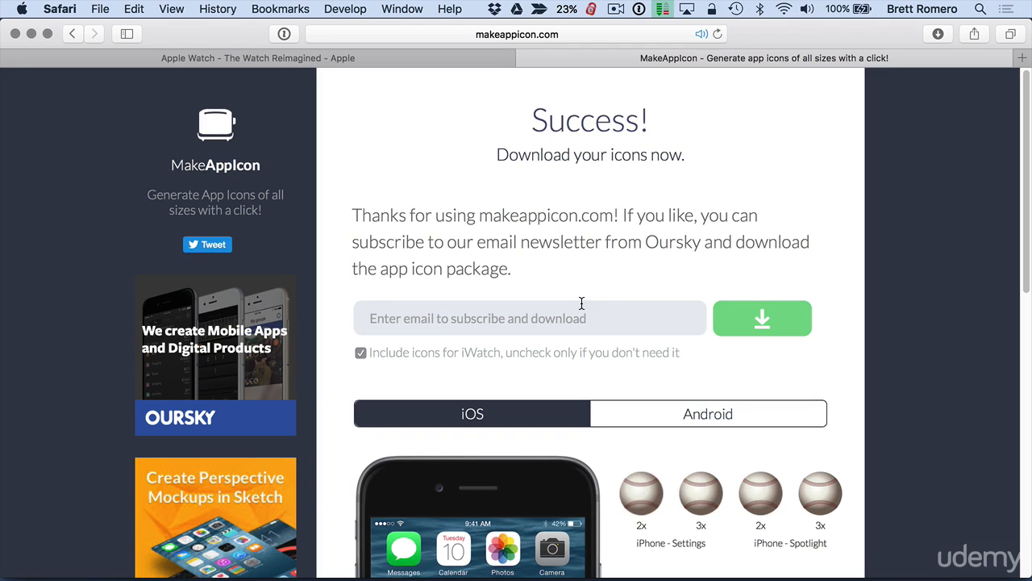
left_click(574, 314)
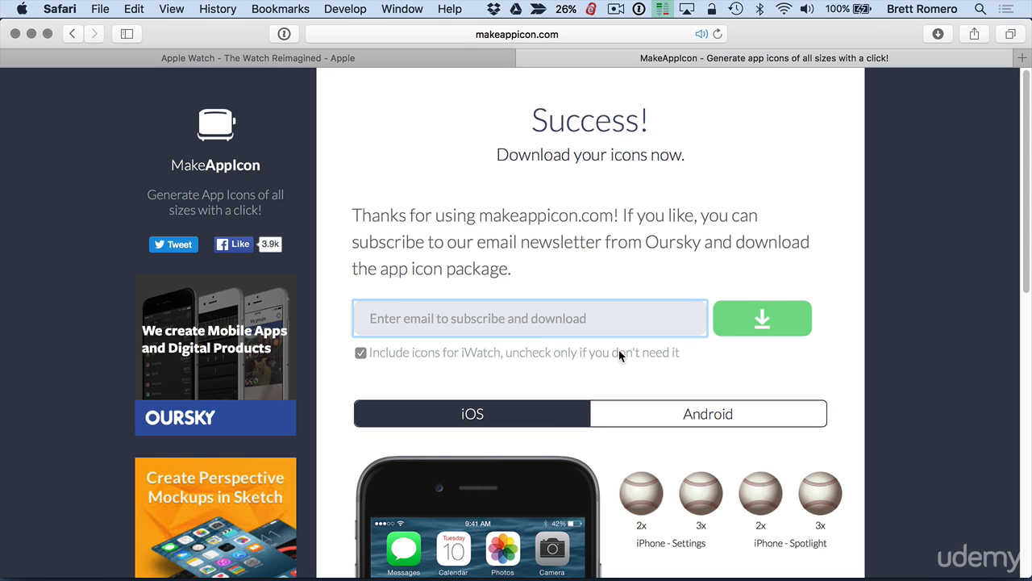
Switch to Finder and expand makeappicon's watchkit folder and its AppIcon.appiconset to examine the generated icon files
key("super+Tab")
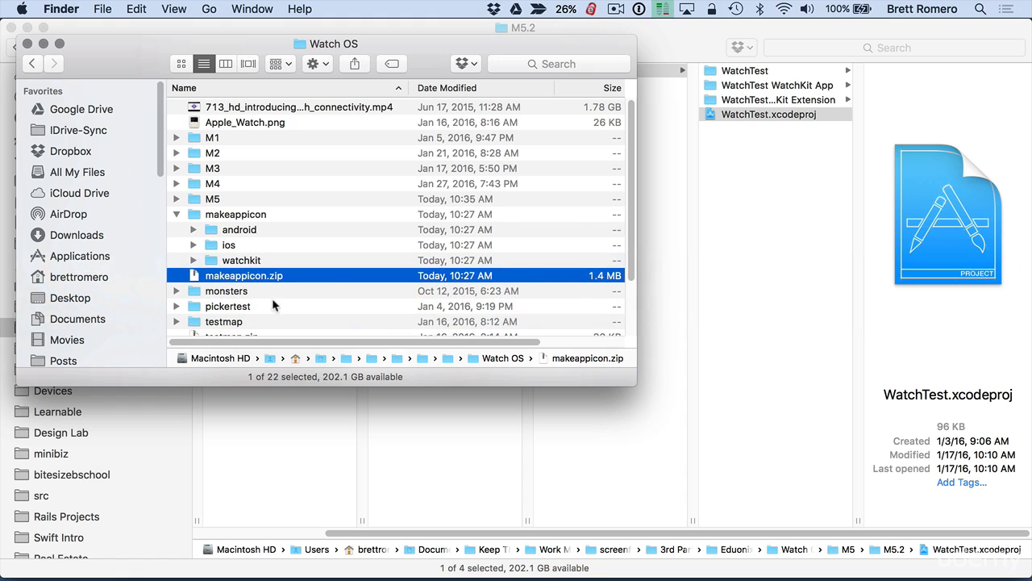
left_click(230, 261)
left_click(194, 260)
left_click(246, 279)
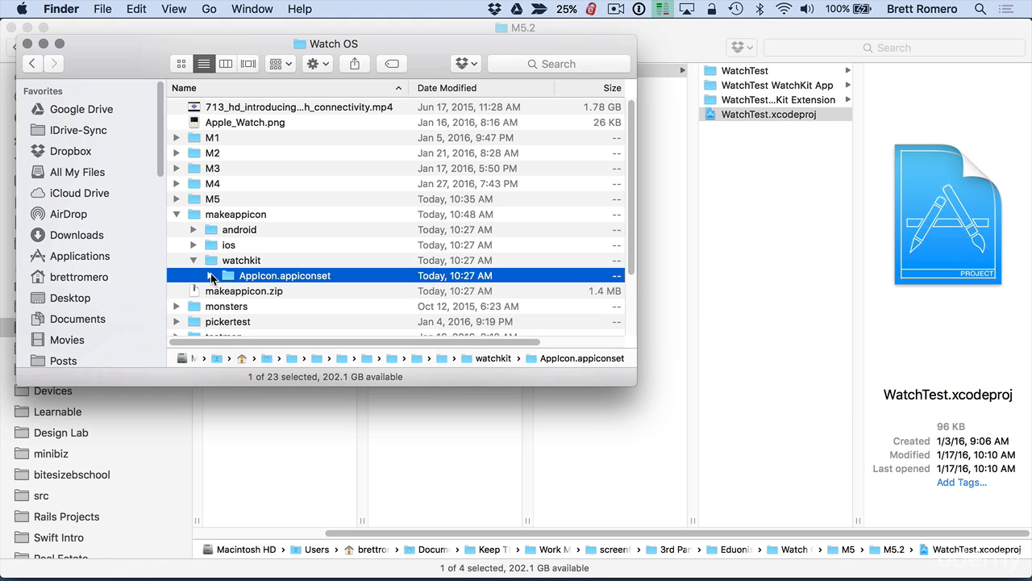
left_click(211, 275)
scroll(305, 278, "down", 5)
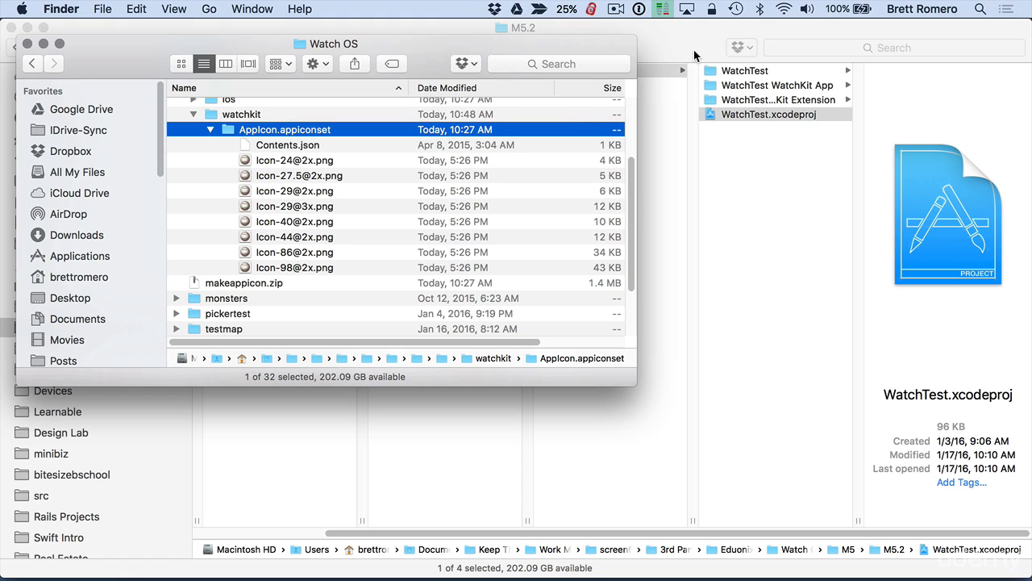
Switch to Xcode and import the generated AppIcon.appiconset folder into the WatchKit App's asset catalog
key("super+Tab")
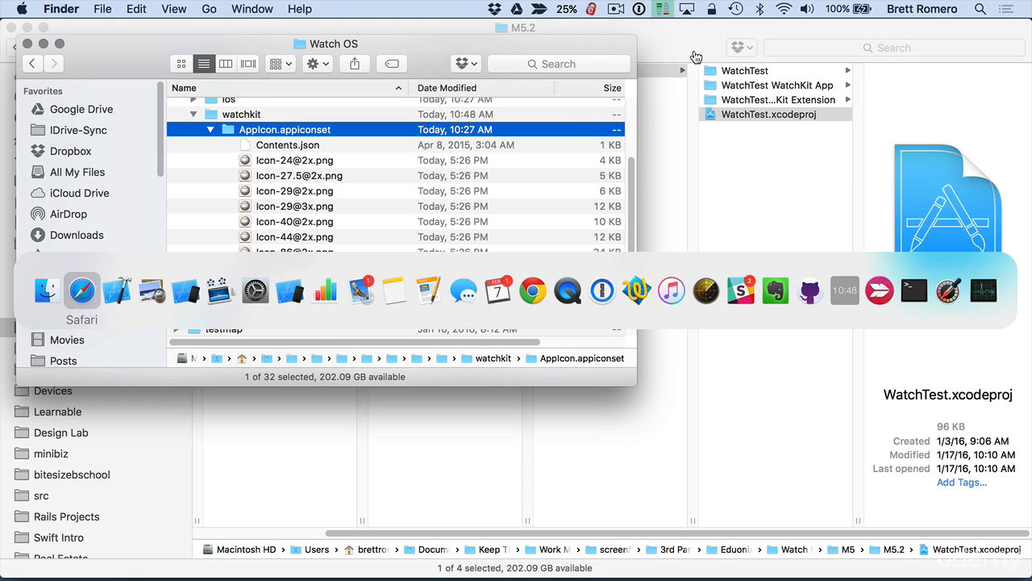
key("super+Tab")
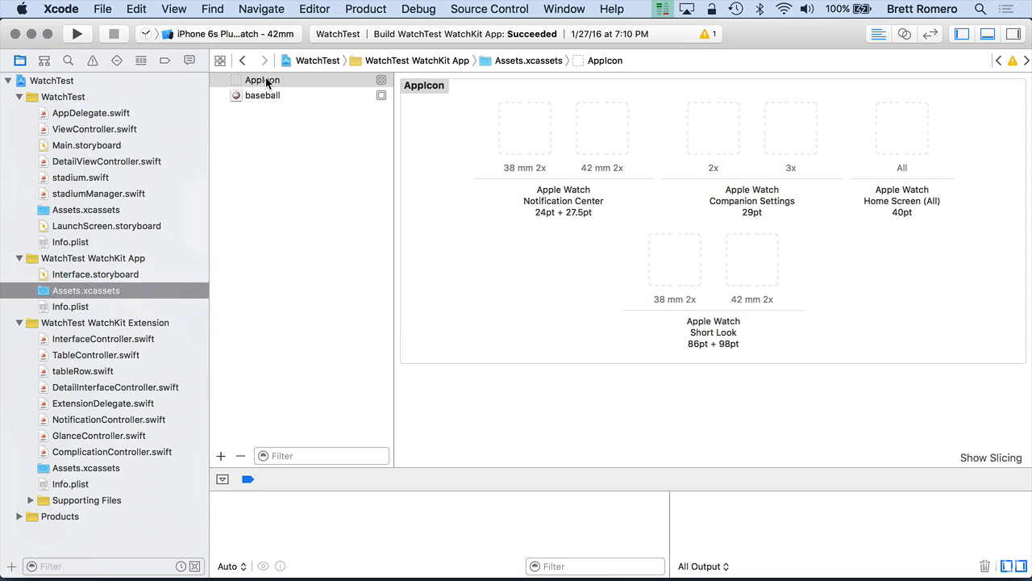
left_click(266, 81)
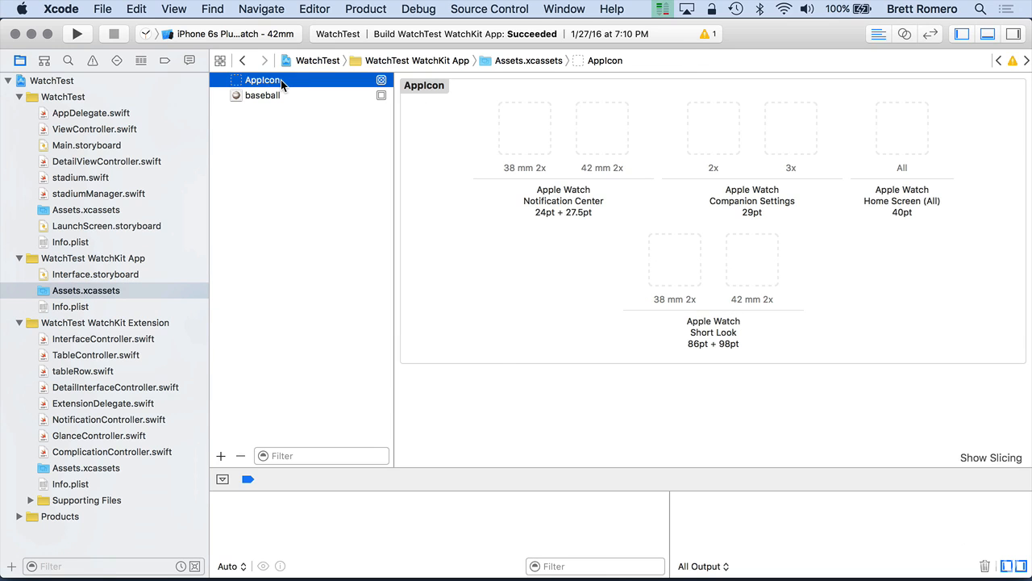
right_click(281, 84)
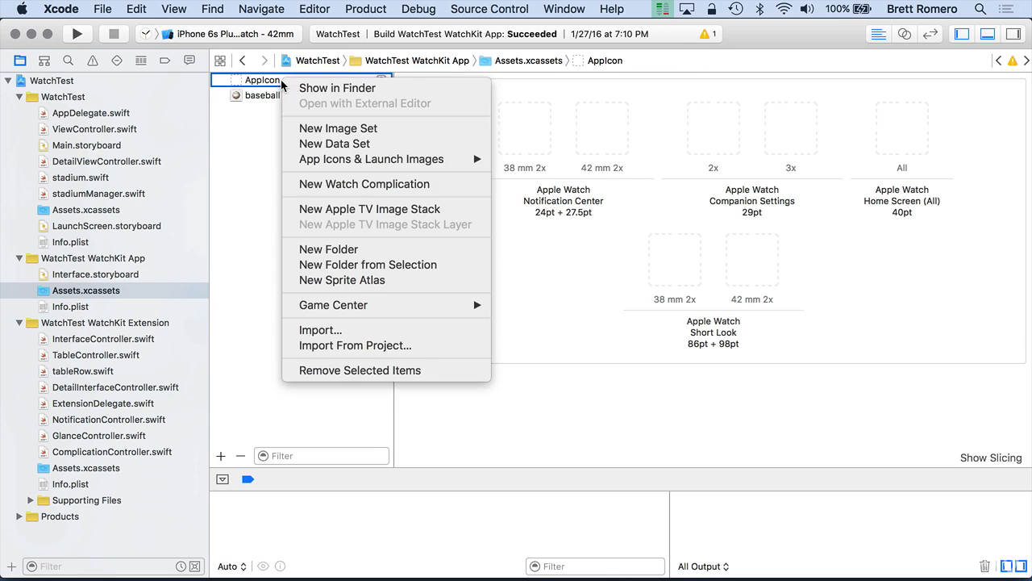
left_click(351, 337)
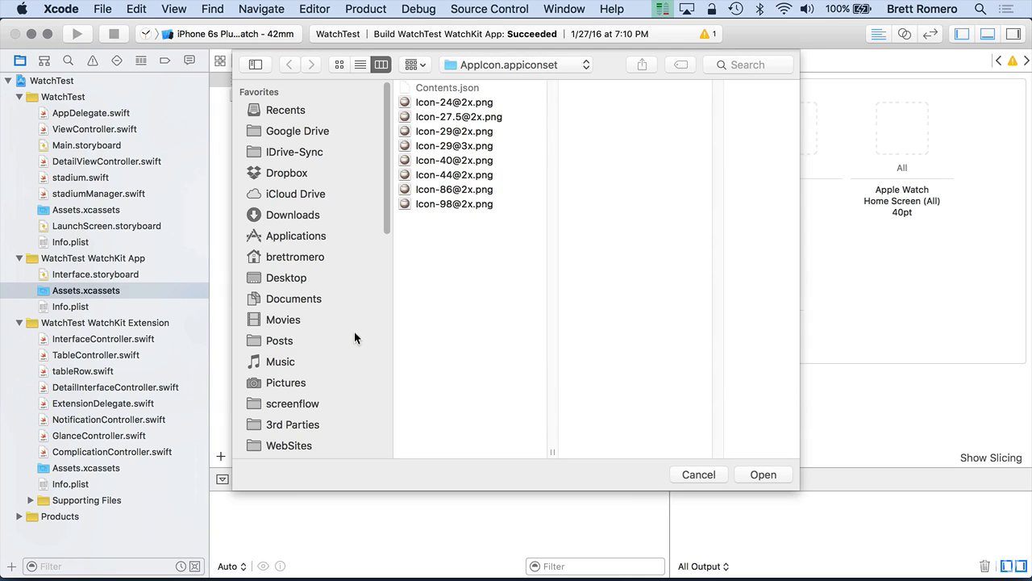
left_click(552, 66)
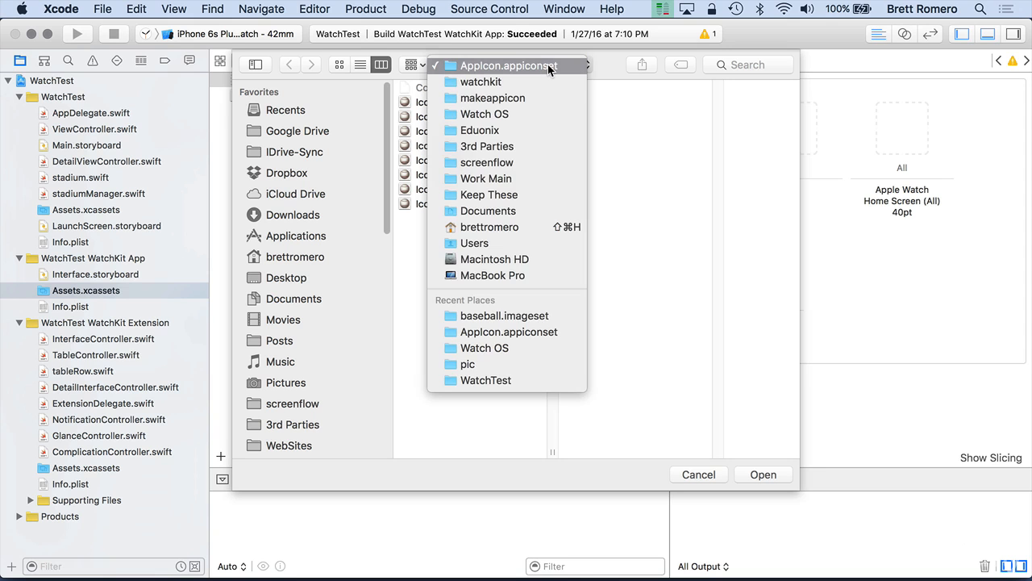
left_click(548, 69)
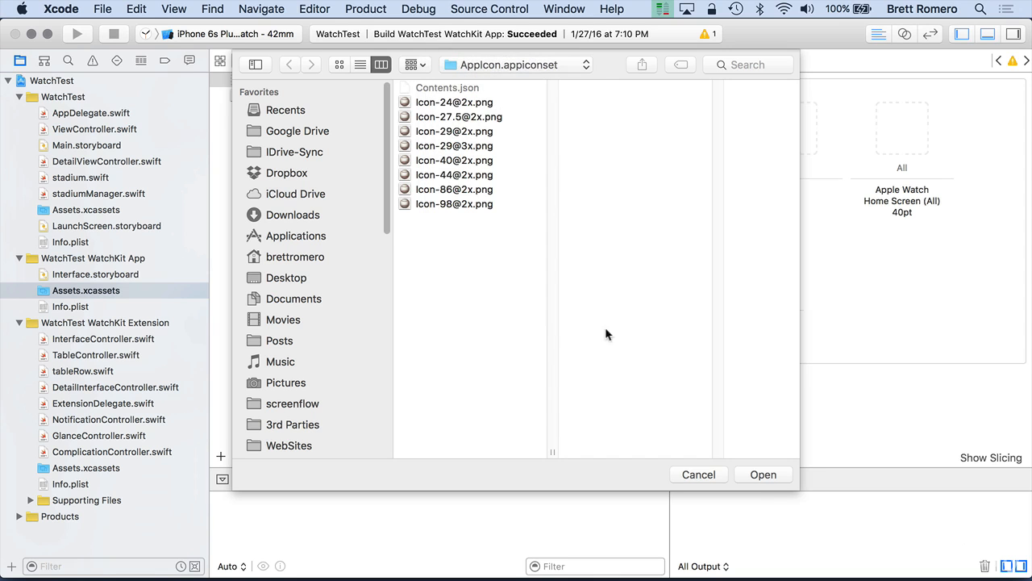
left_click(772, 474)
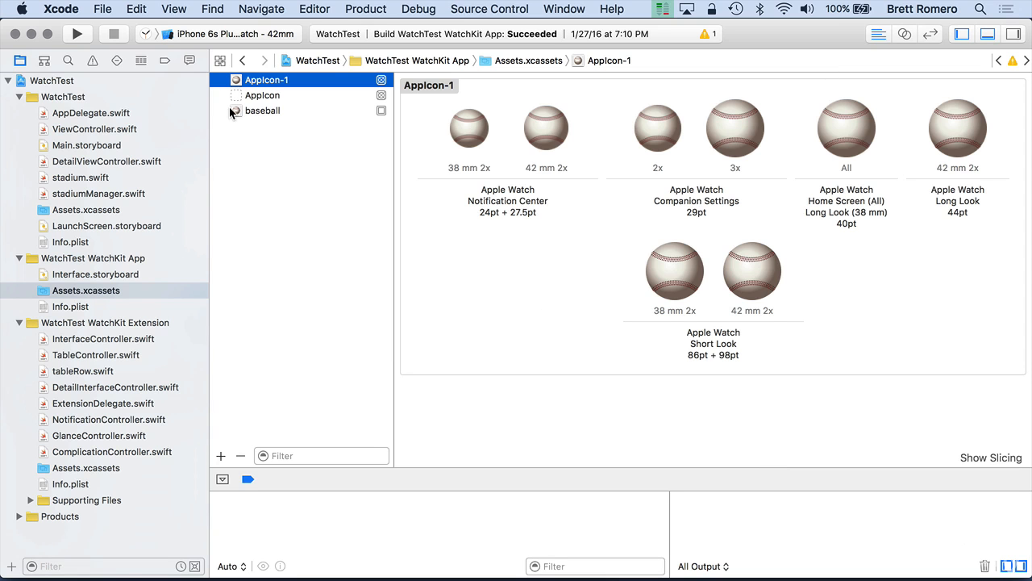
Switch to the Apple Watch simulator and check the app icons on its home screen
key("super+Tab")
key("super+Tab")
key("super+Tab")
key("super+Tab")
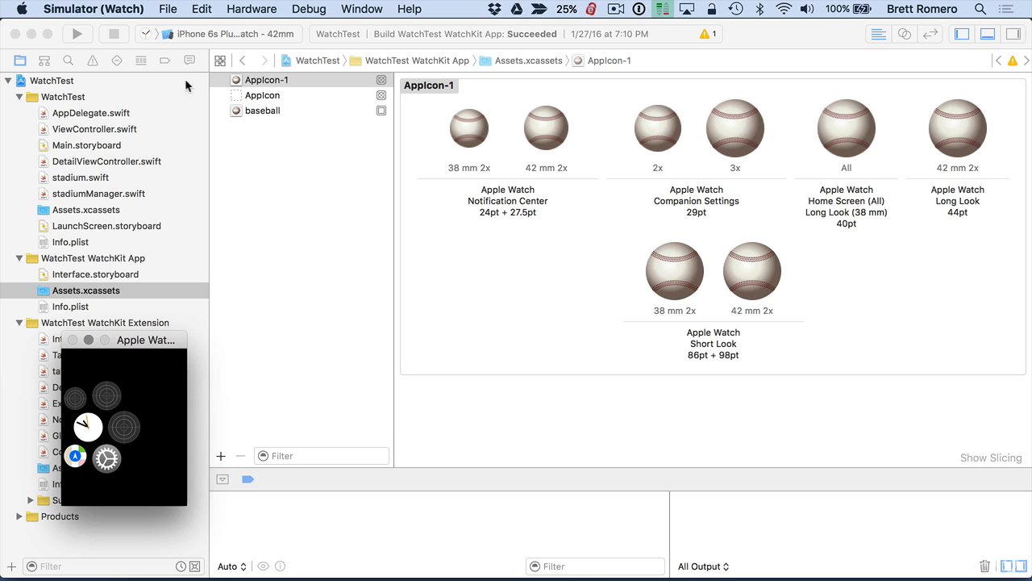
Run the WatchTest WatchKit App scheme from Xcode and return the watch simulator to its home screen
left_click(172, 36)
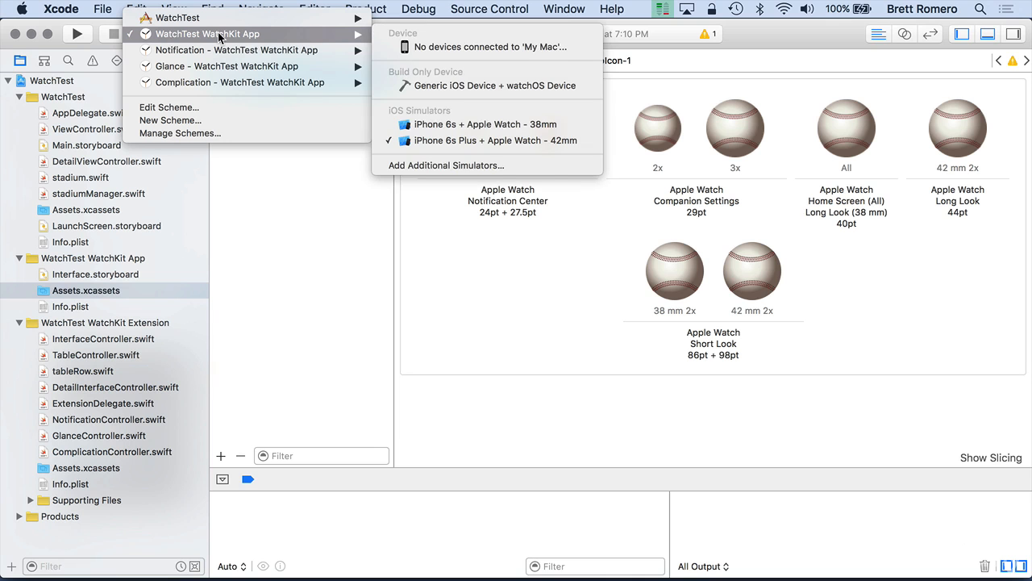
left_click(219, 35)
left_click(78, 36)
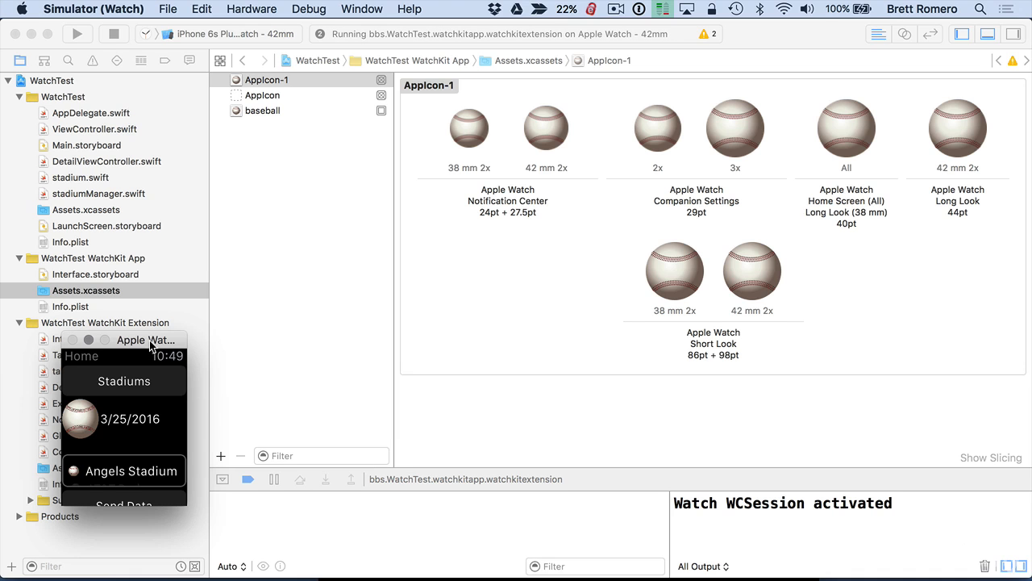
left_click(251, 8)
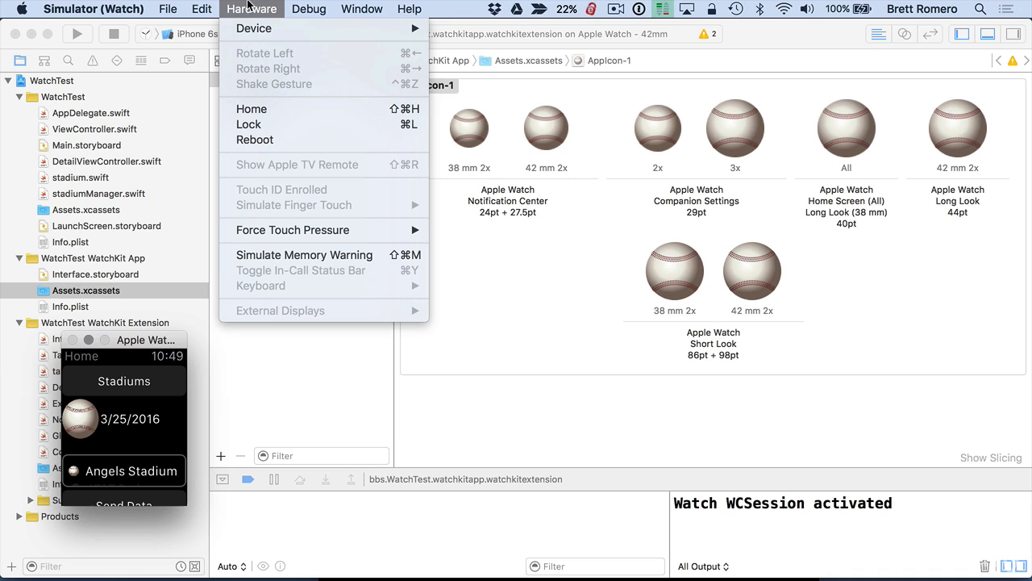
left_click(264, 116)
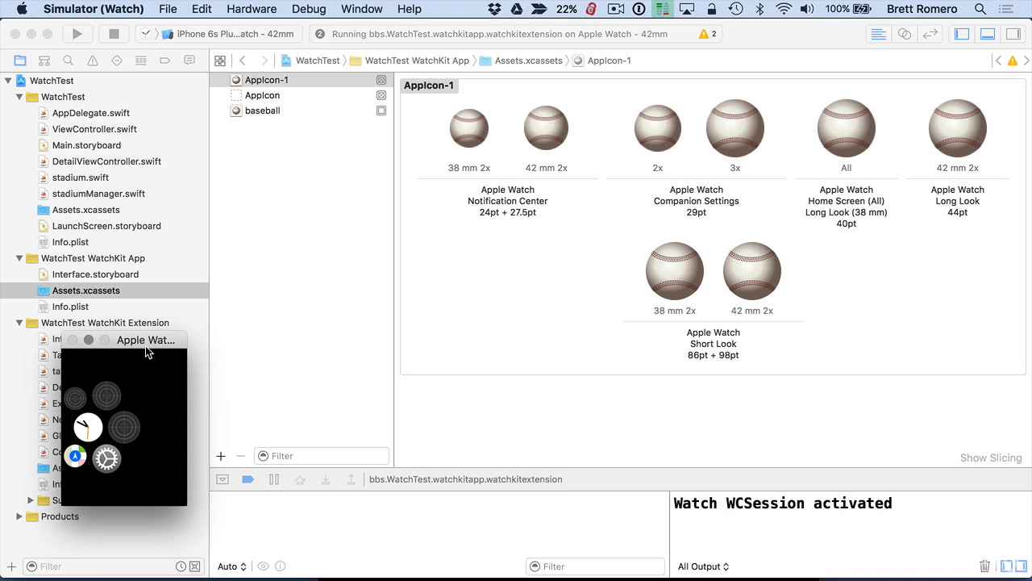
Return to Xcode and rename the empty AppIcon set as AppIcon-2
left_click(314, 289)
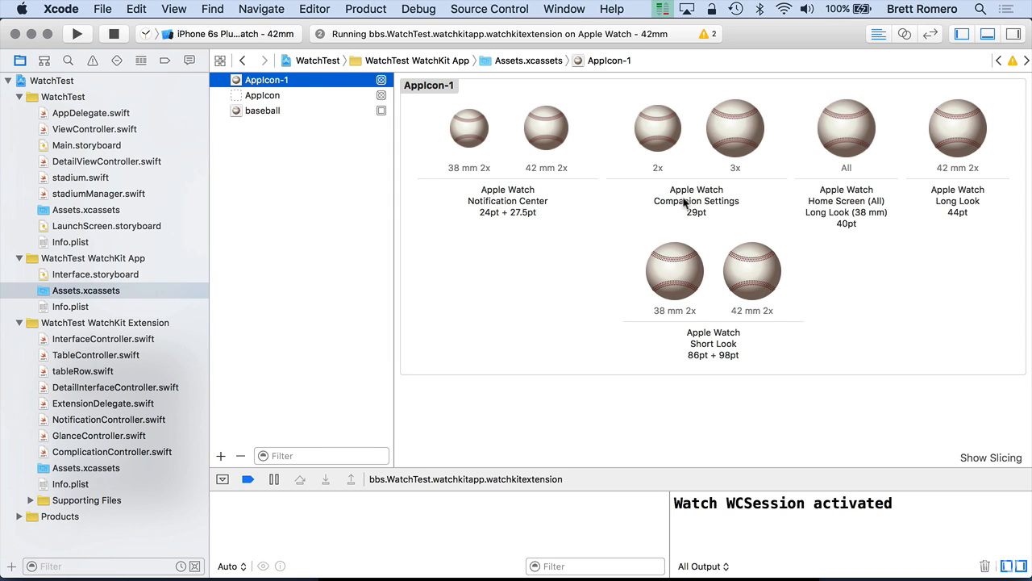
left_click(255, 99)
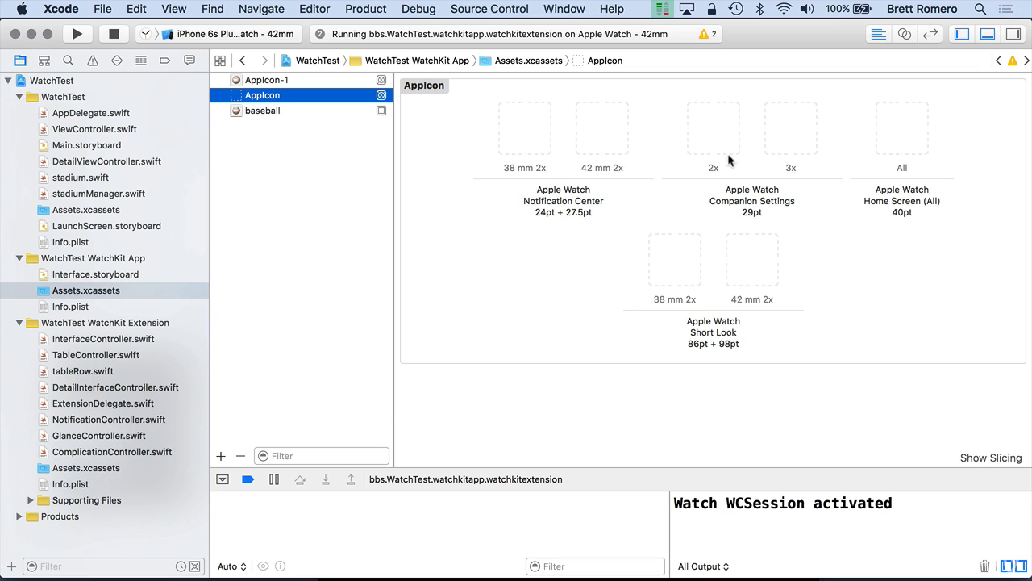
left_click(270, 97)
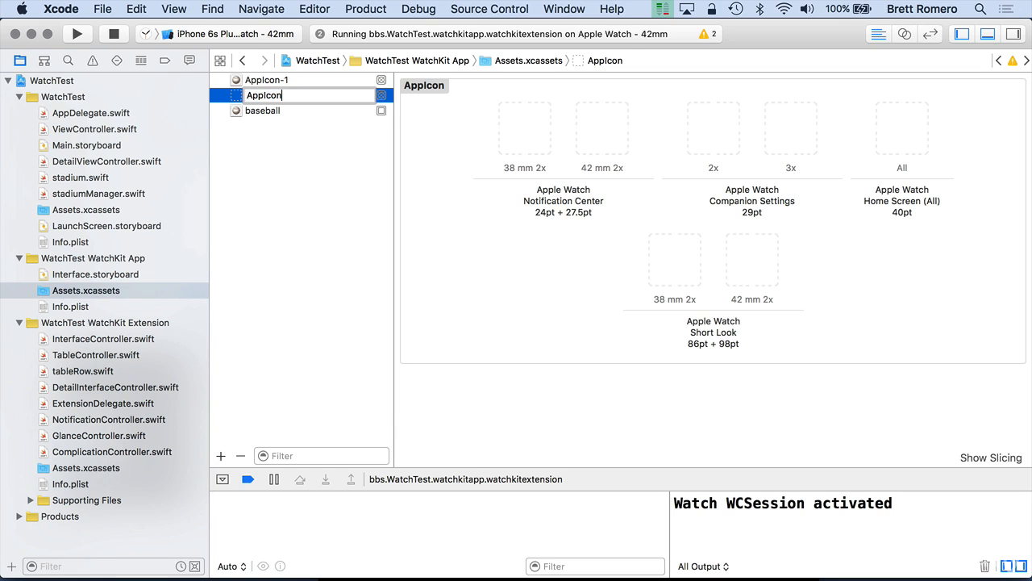
type("-2")
key("Return")
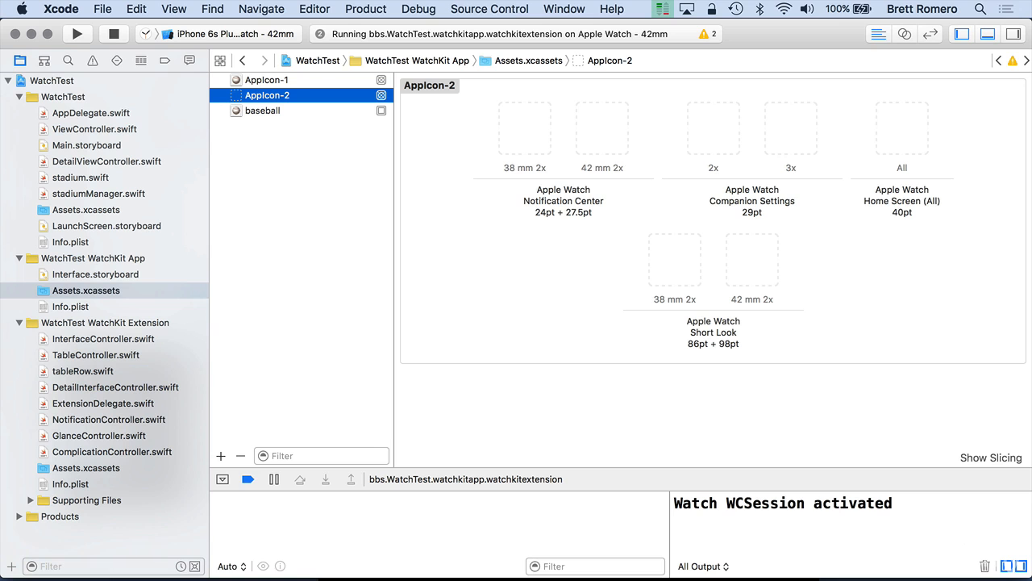
Rename the AppIcon-1 set containing the baseball icons as AppIcon
left_click(275, 80)
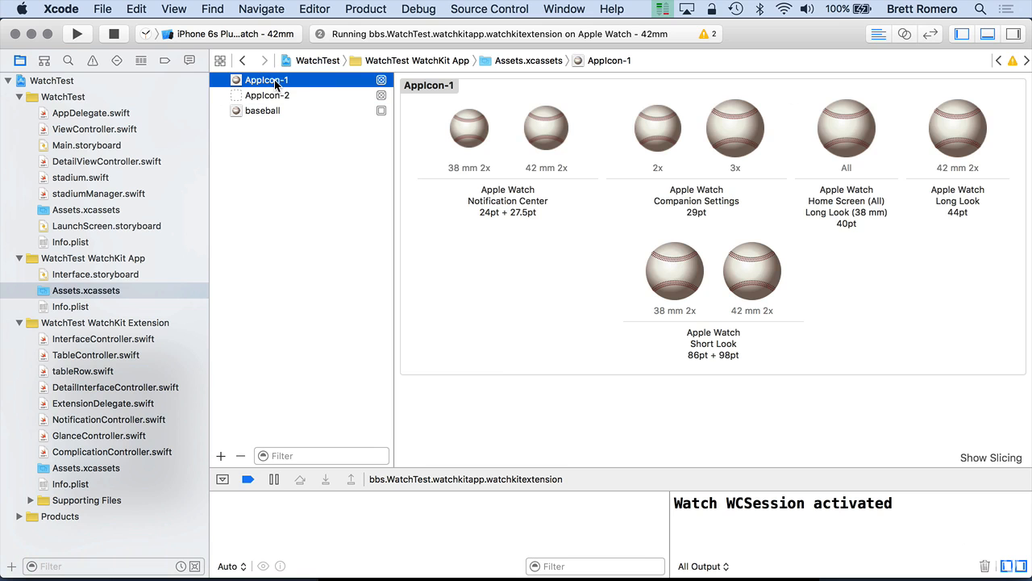
left_click(275, 84)
key("Right")
key("BackSpace")
key("BackSpace")
key("Return")
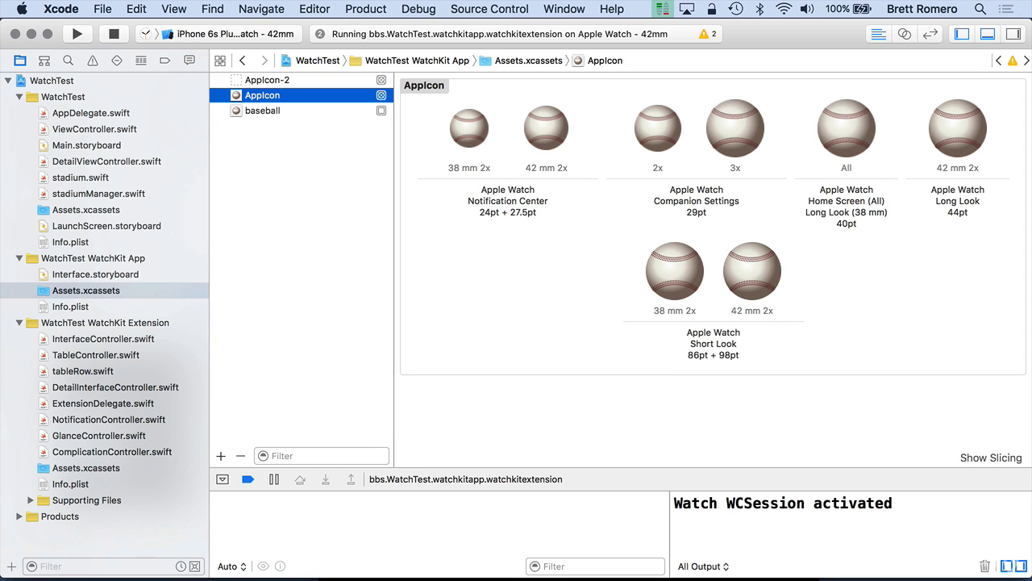
Stop and rerun the WatchTest WatchKit App, and show the watch simulator's home screen to check the app icon
left_click(113, 34)
left_click(78, 34)
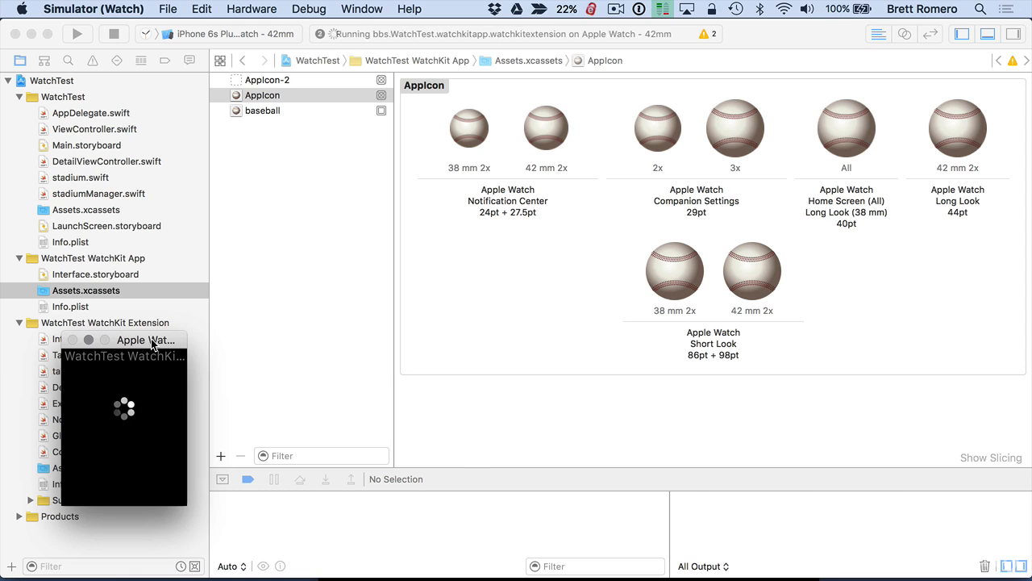
left_click(253, 9)
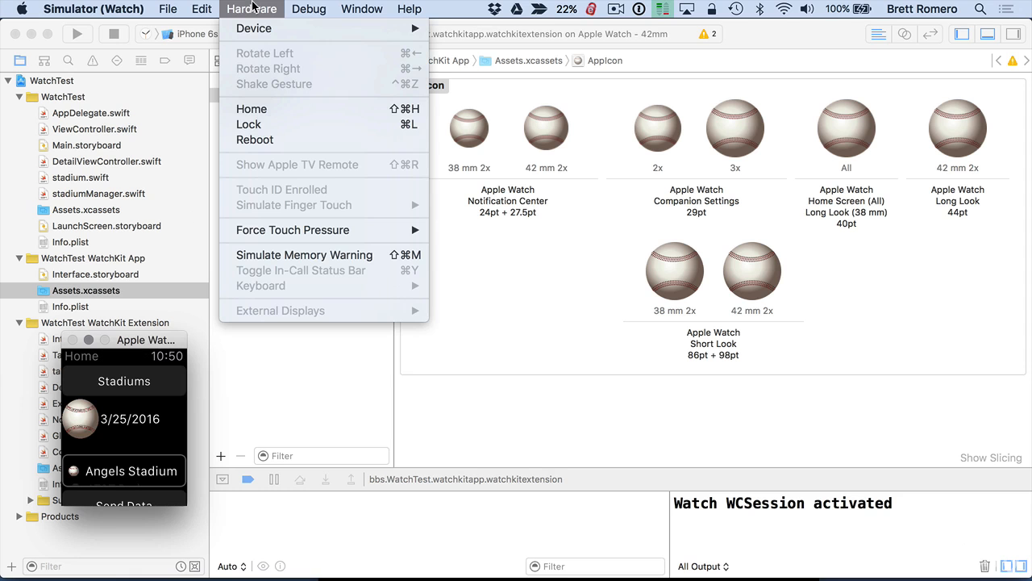
left_click(262, 112)
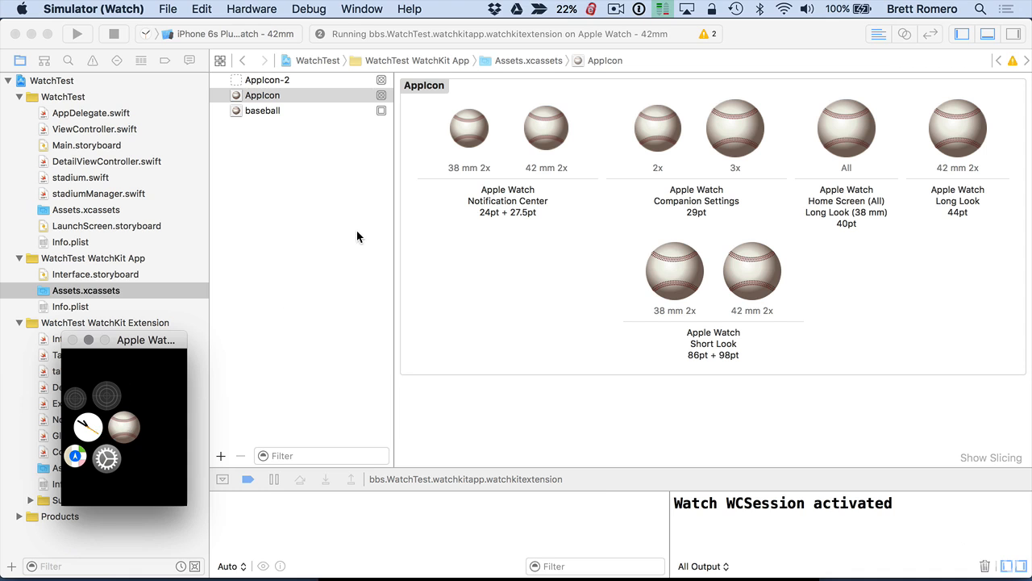
Switch to Safari to view the MakeAppIcon download page, and return to the AppIcon set in Xcode
left_click(317, 194)
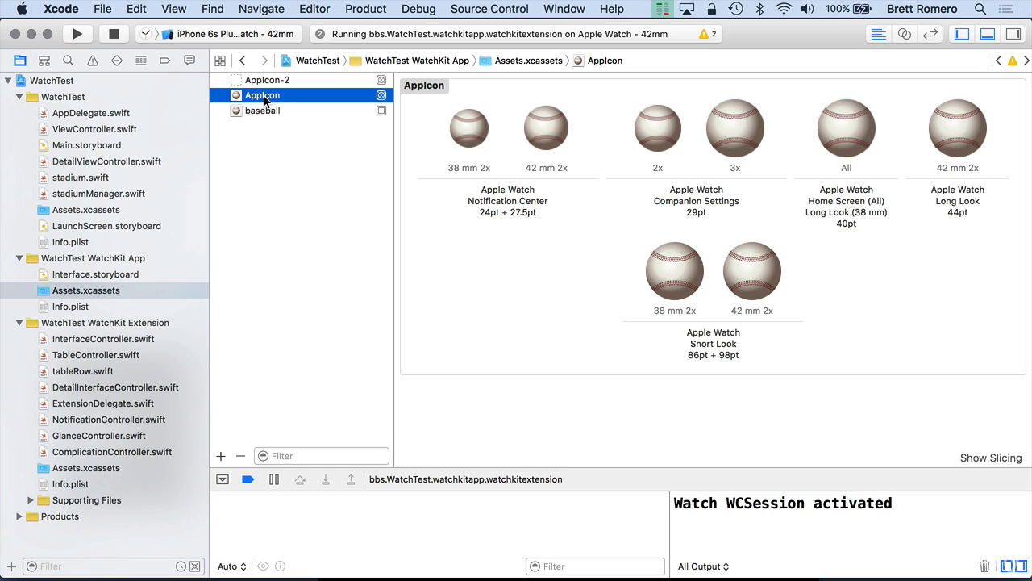
key("super+Tab")
key("super+Tab")
key("super+Tab")
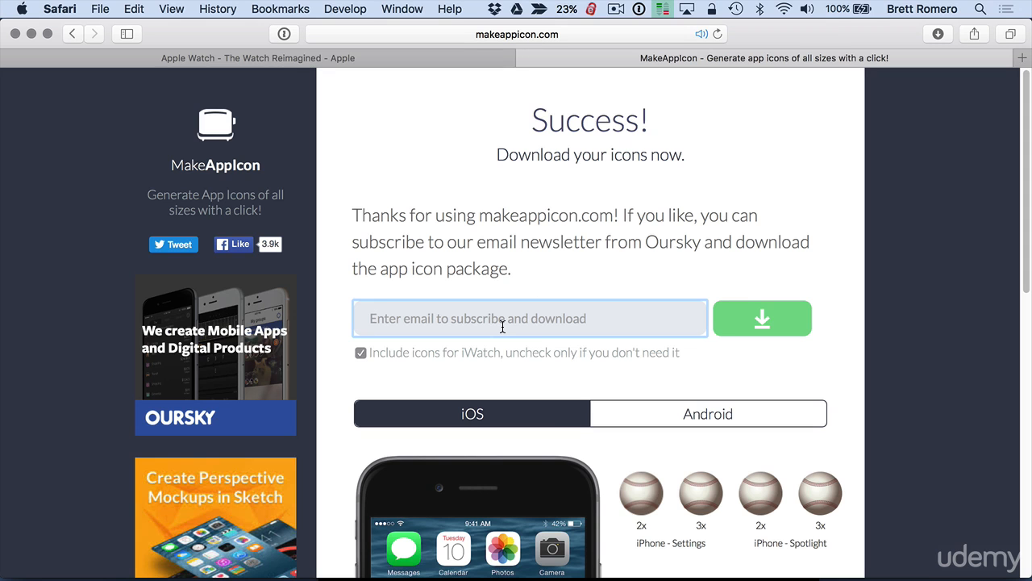
key("super+Tab")
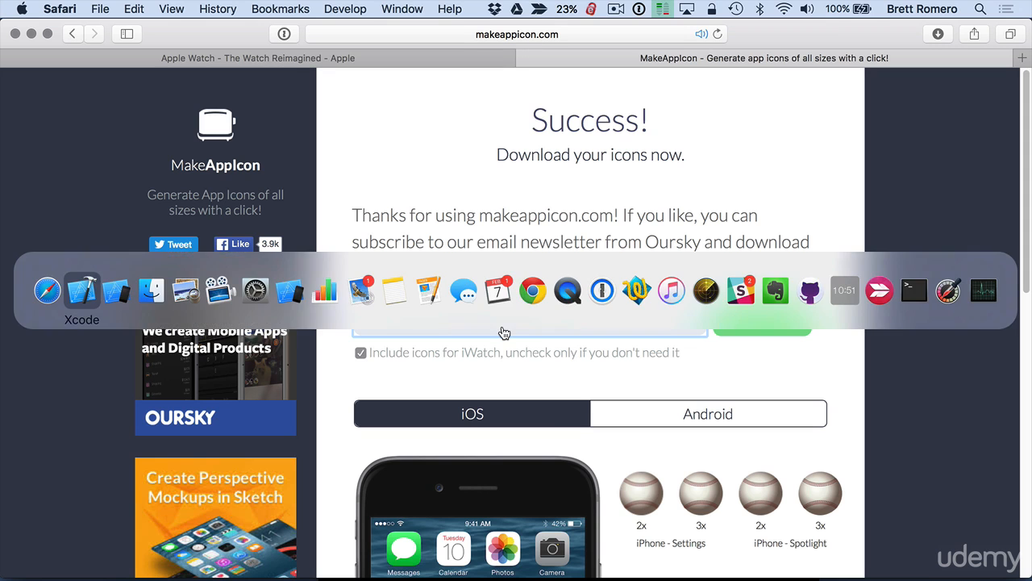
key("super+Tab")
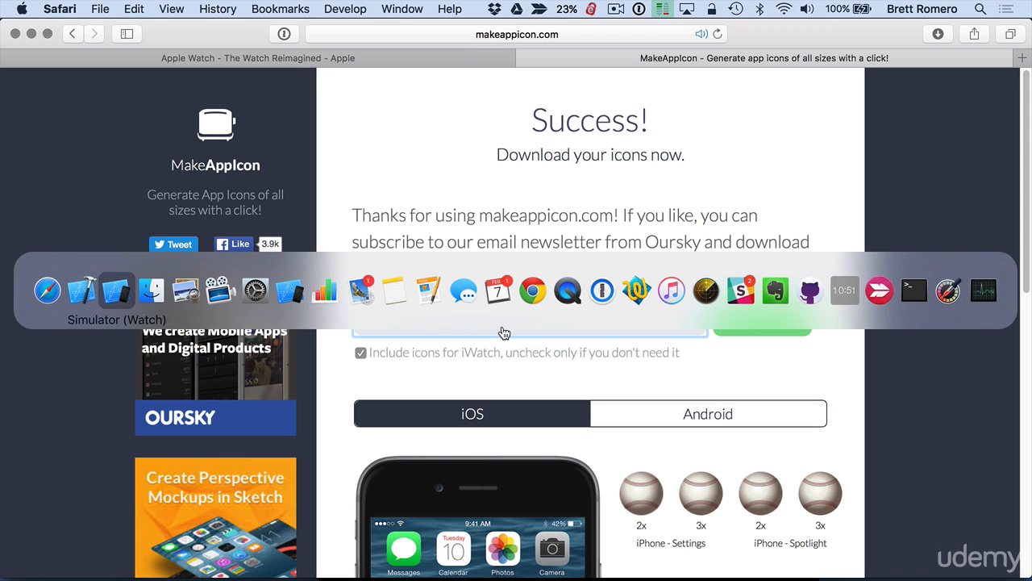
key("super+Tab")
key("super+Tab")
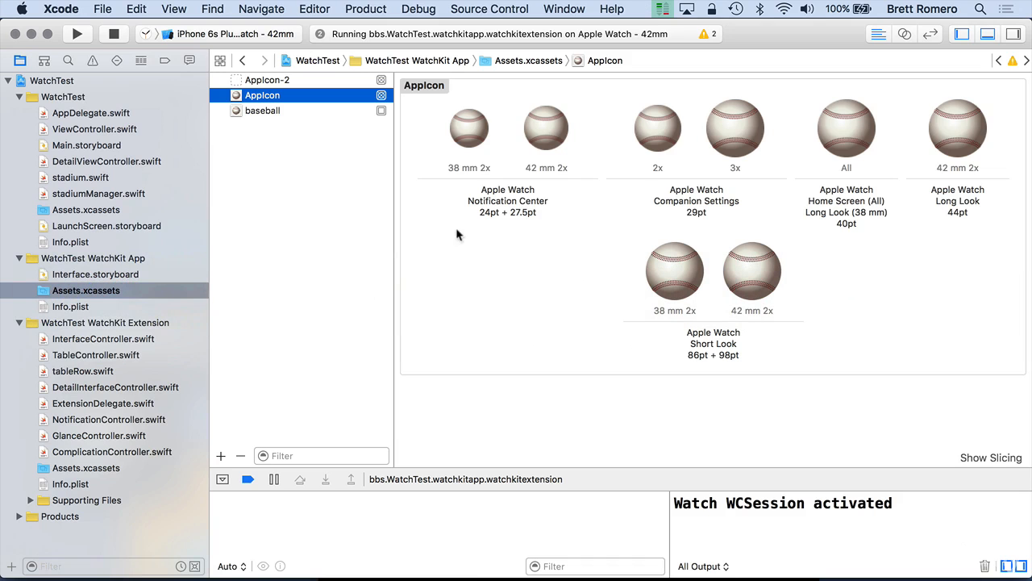